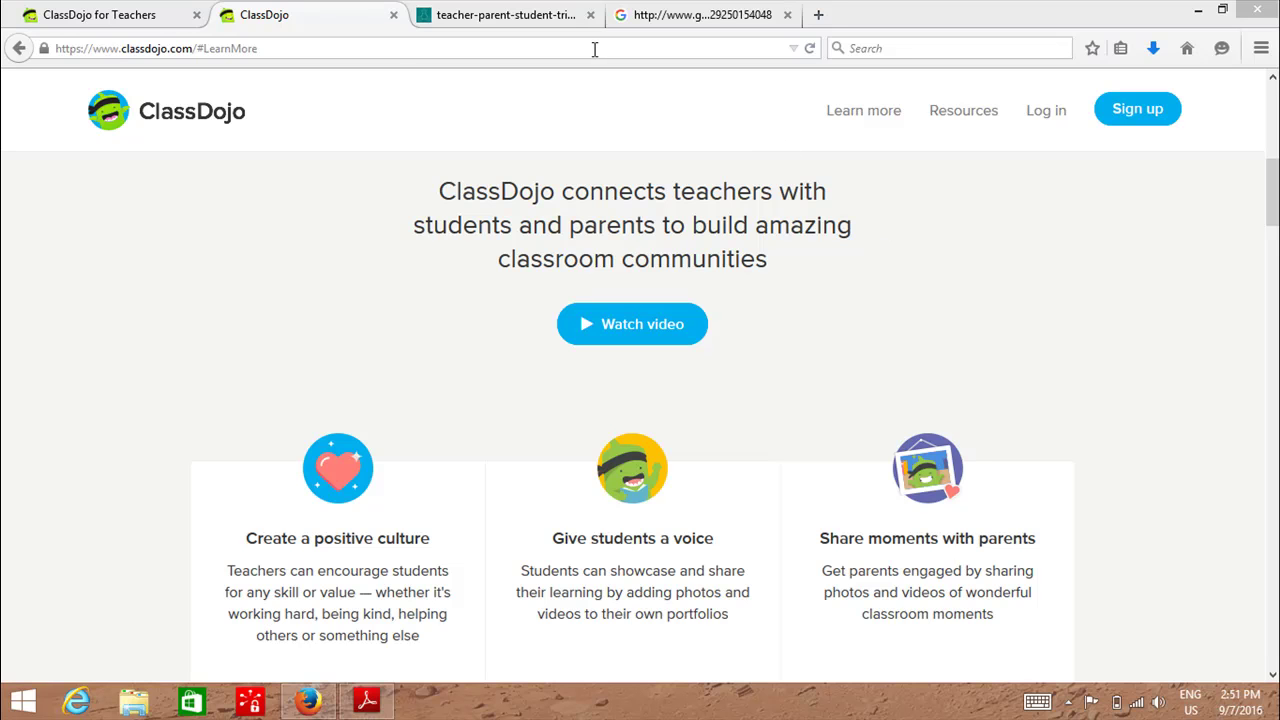
- Browse the ClassDojo homepage and preview the teacher sign-up form, then dismiss it
{"action": "left_click", "coordinate": [509, 15]}
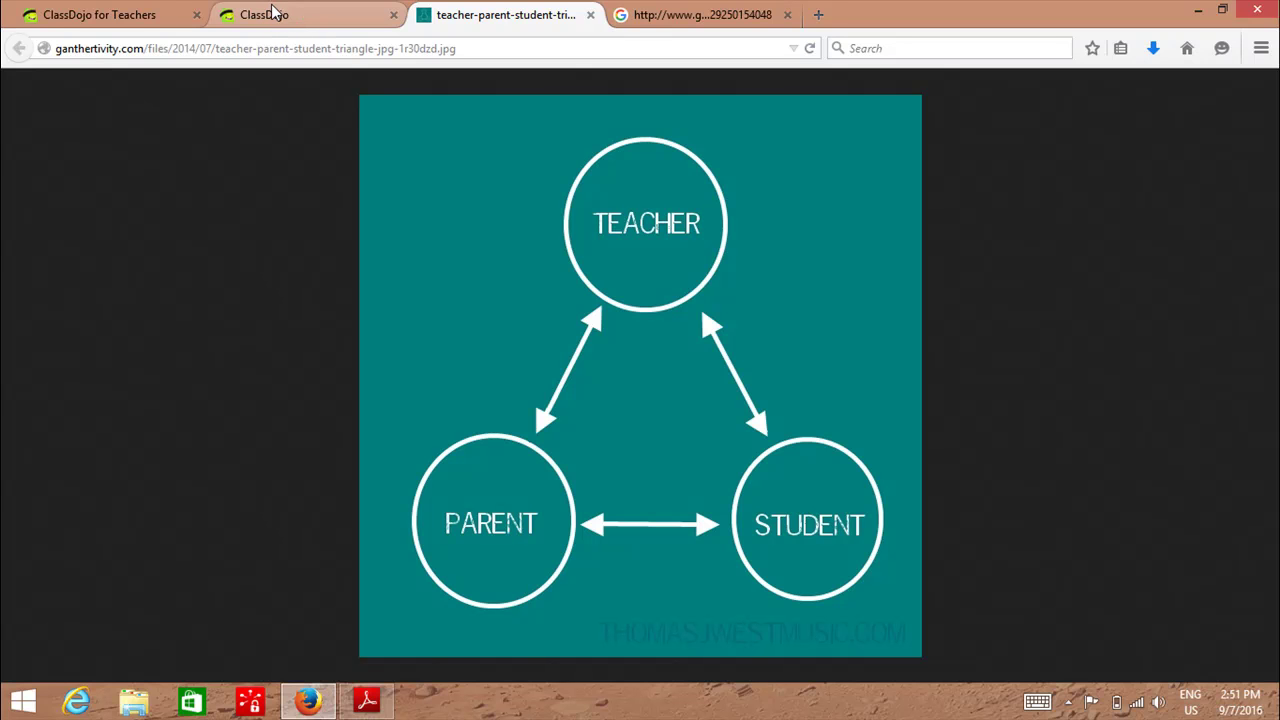
{"action": "left_click", "coordinate": [272, 10]}
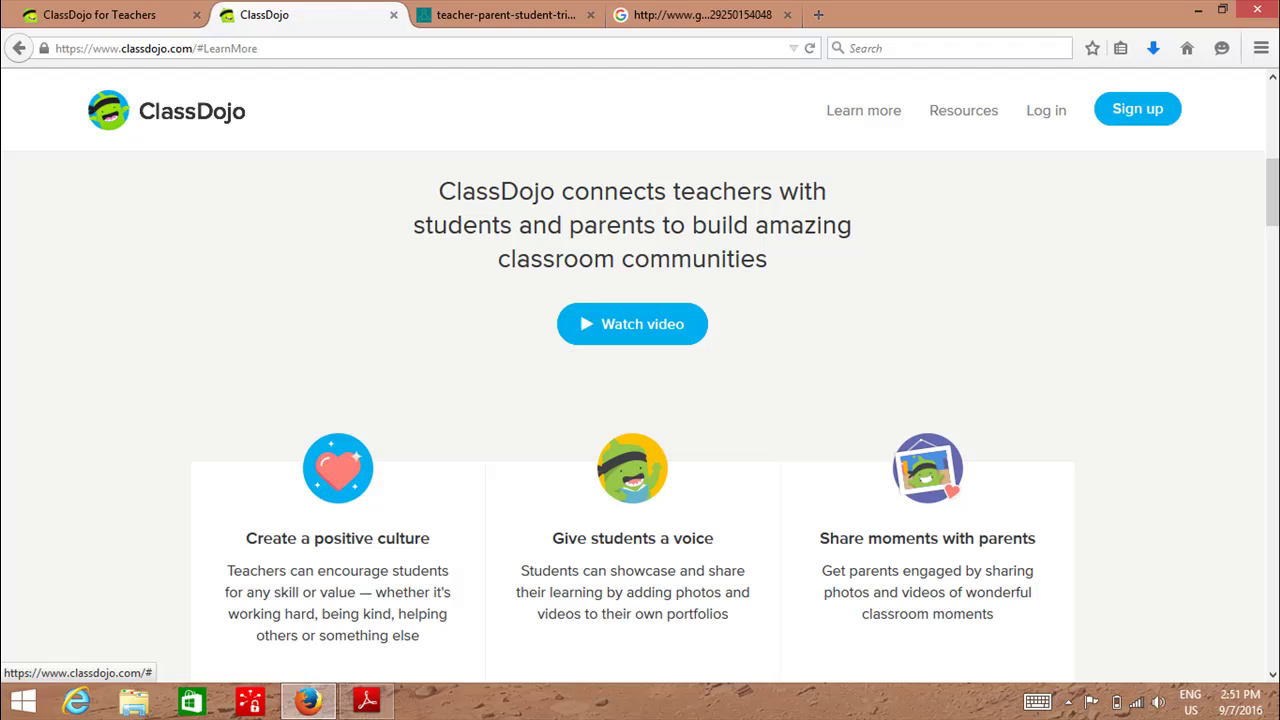
{"action": "left_click_drag", "start_coordinate": [1276, 188], "coordinate": [1276, 212]}
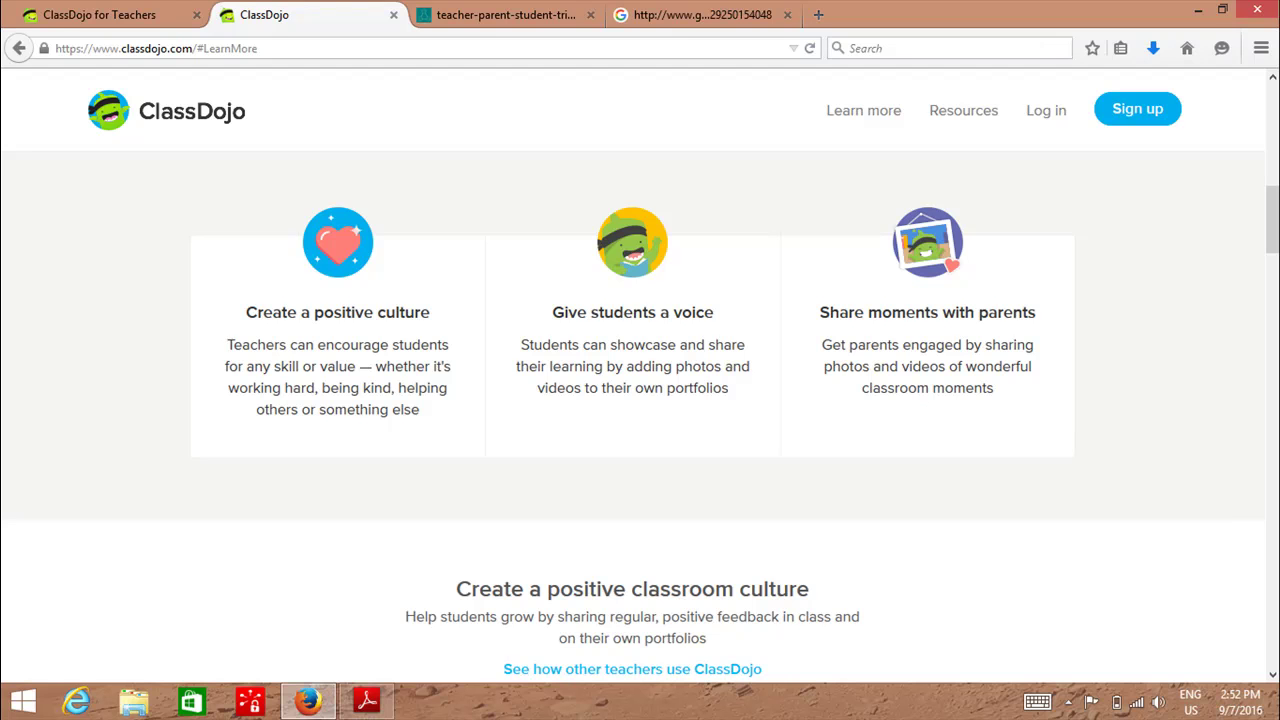
{"action": "left_click_drag", "start_coordinate": [1271, 229], "coordinate": [1271, 107]}
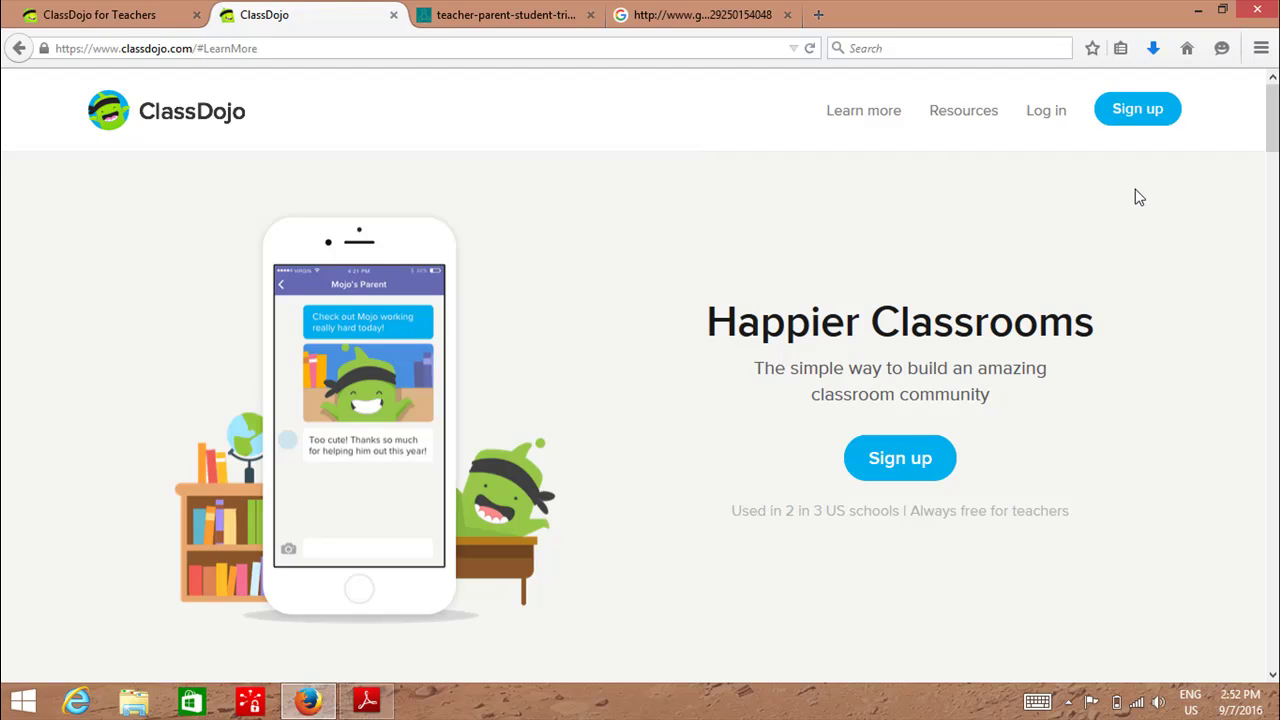
{"action": "left_click", "coordinate": [1141, 113]}
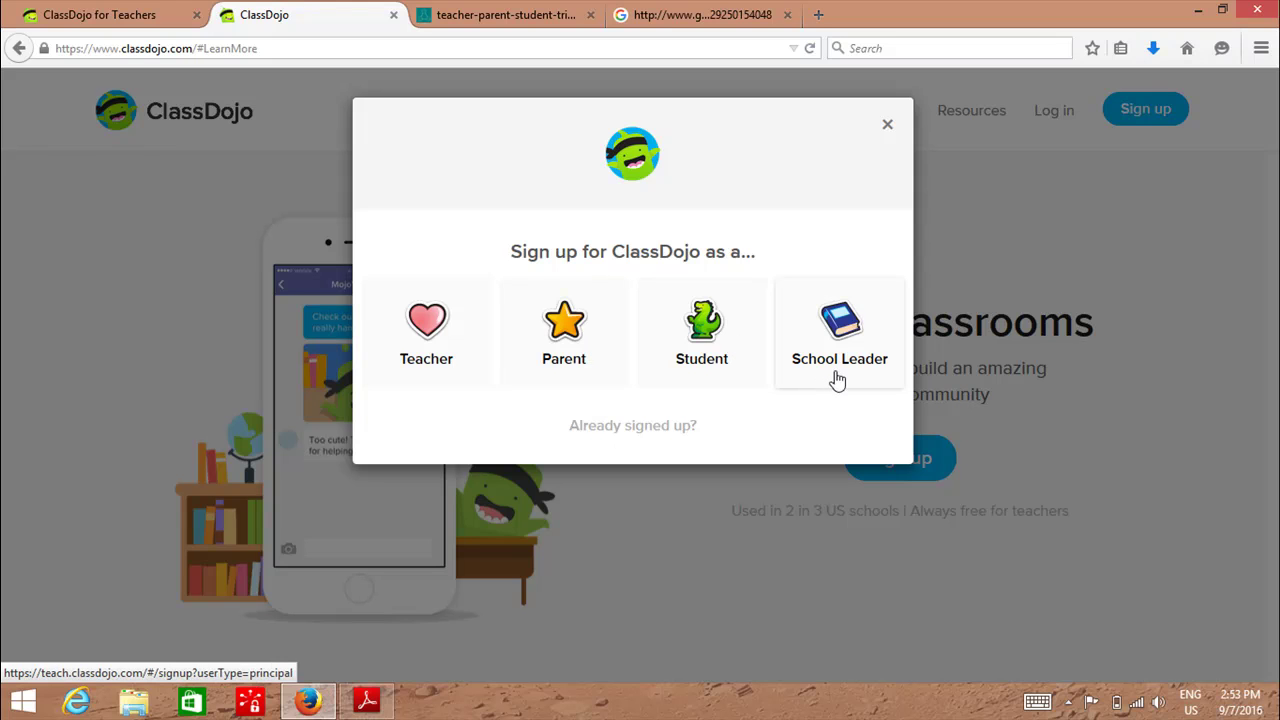
{"action": "left_click", "coordinate": [447, 358]}
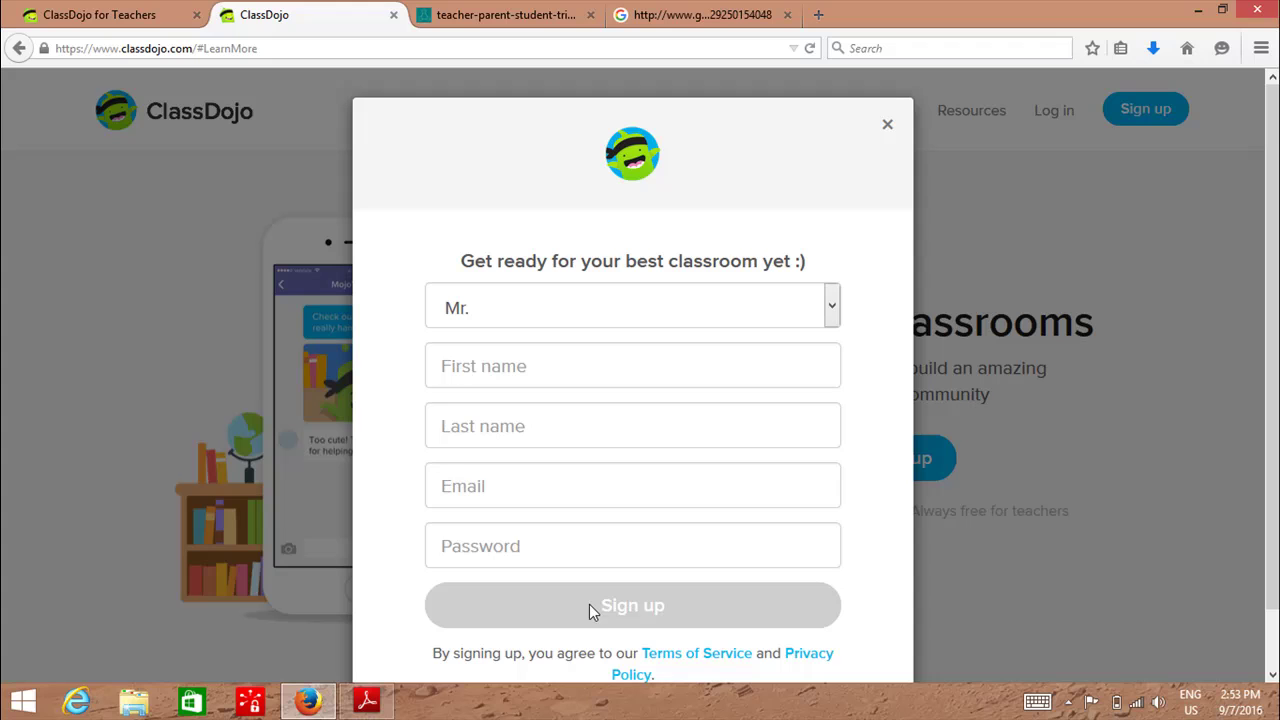
{"action": "left_click", "coordinate": [887, 126]}
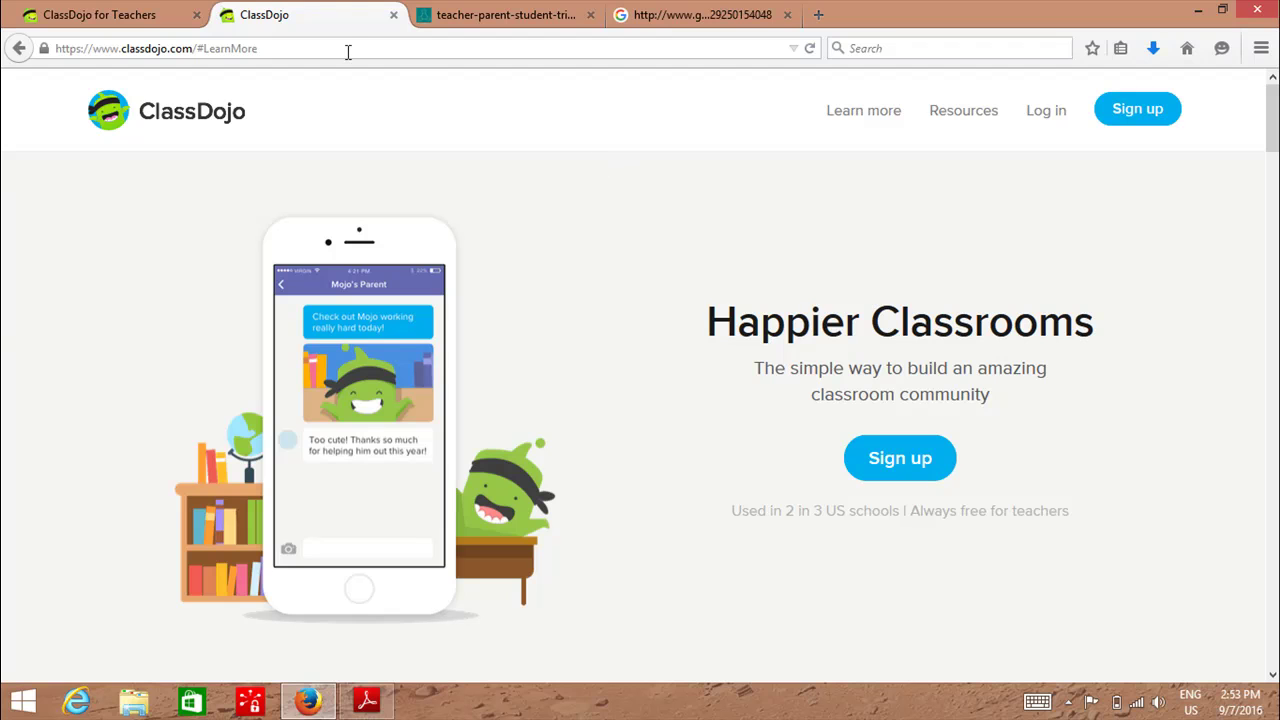
- Go to the teacher account home and scroll to the Your classes list
{"action": "left_click", "coordinate": [113, 8]}
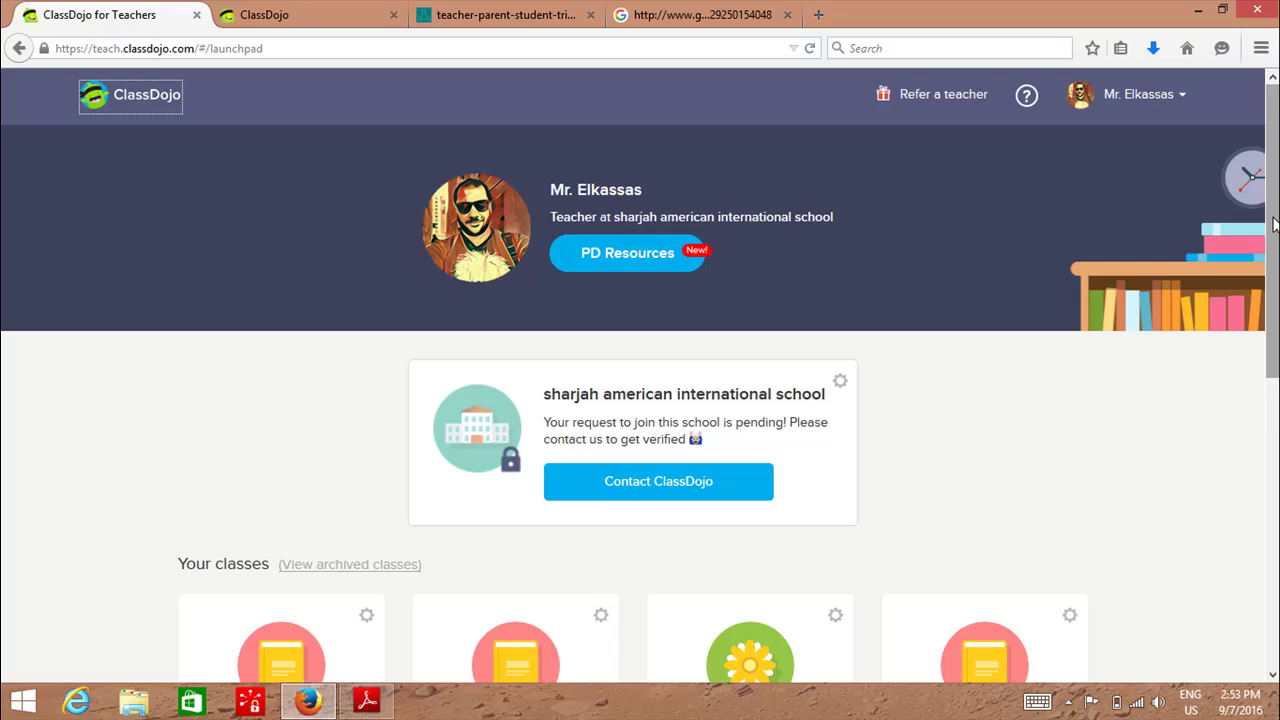
{"action": "mouse_move", "coordinate": [1275, 225]}
{"action": "left_mouse_down"}
{"action": "mouse_move", "coordinate": [1275, 386]}
{"action": "mouse_move", "coordinate": [1275, 183]}
{"action": "left_mouse_up"}
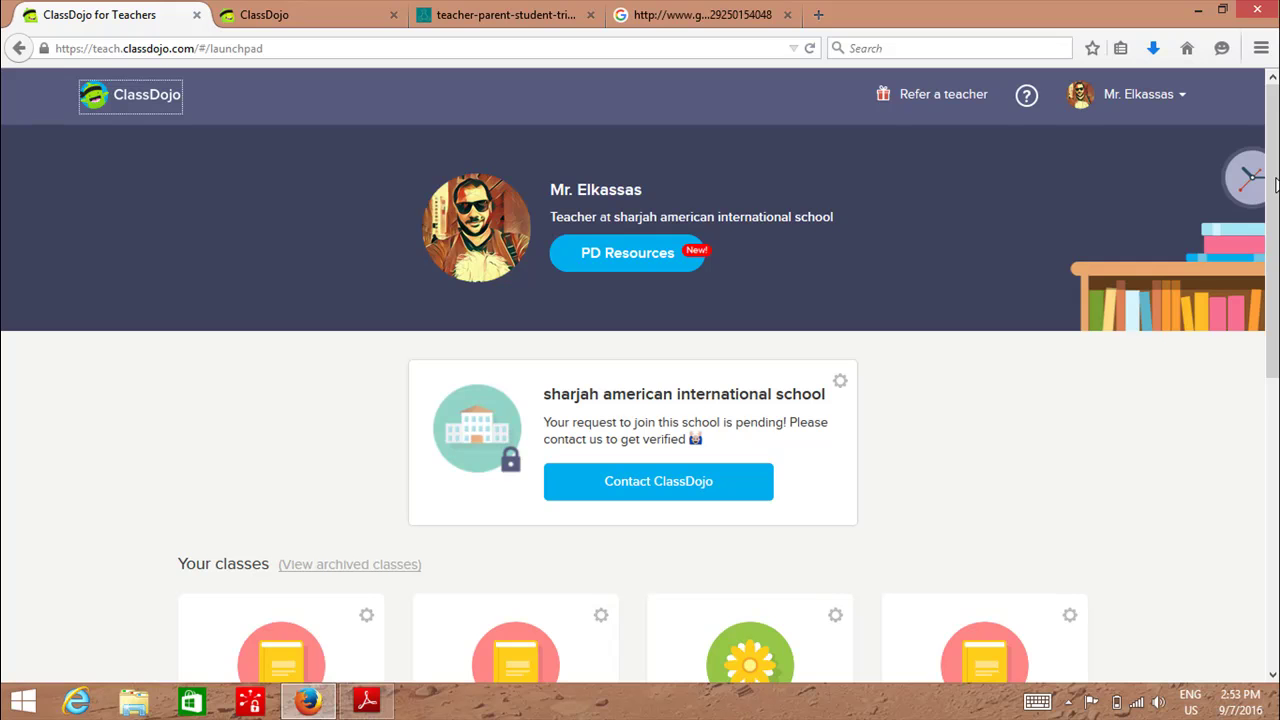
{"action": "left_click_drag", "start_coordinate": [1275, 183], "coordinate": [1275, 328]}
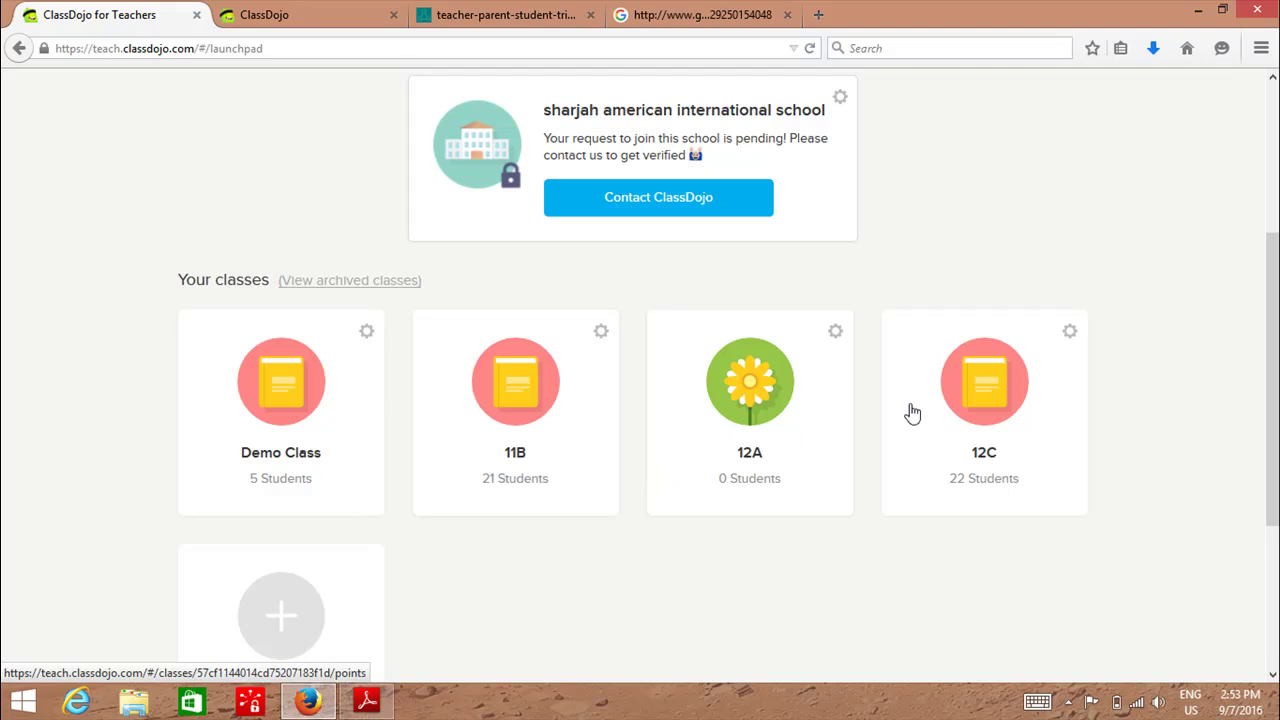
{"action": "left_click_drag", "start_coordinate": [1273, 391], "coordinate": [1273, 463]}
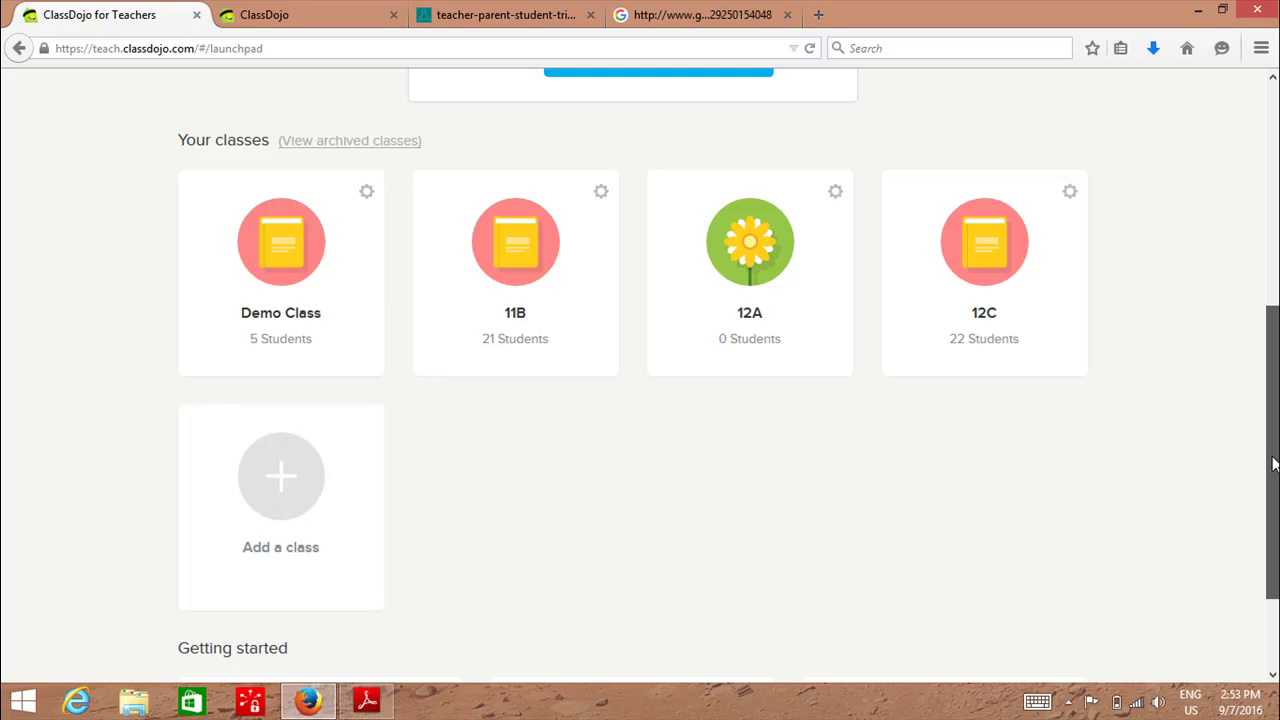
- Start a new class and enter the class name '11 C Physics'
{"action": "left_click", "coordinate": [284, 535]}
{"action": "left_click", "coordinate": [642, 434]}
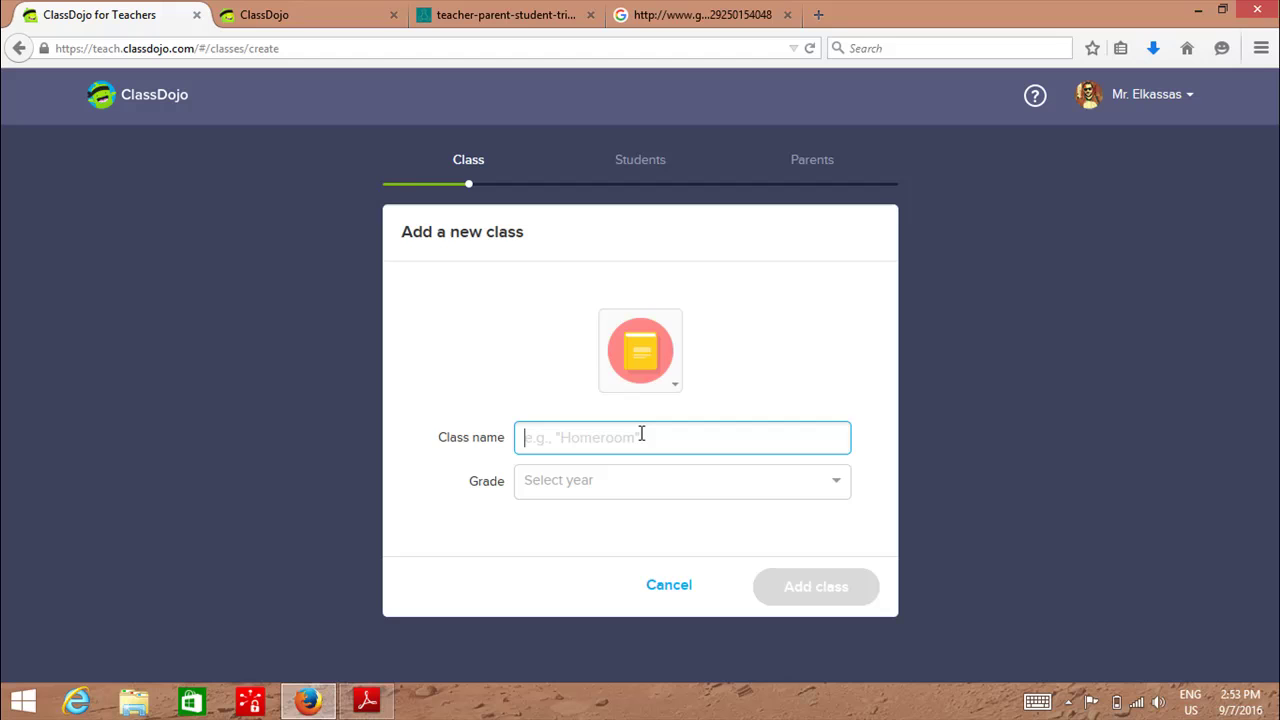
{"action": "type", "text": "11"}
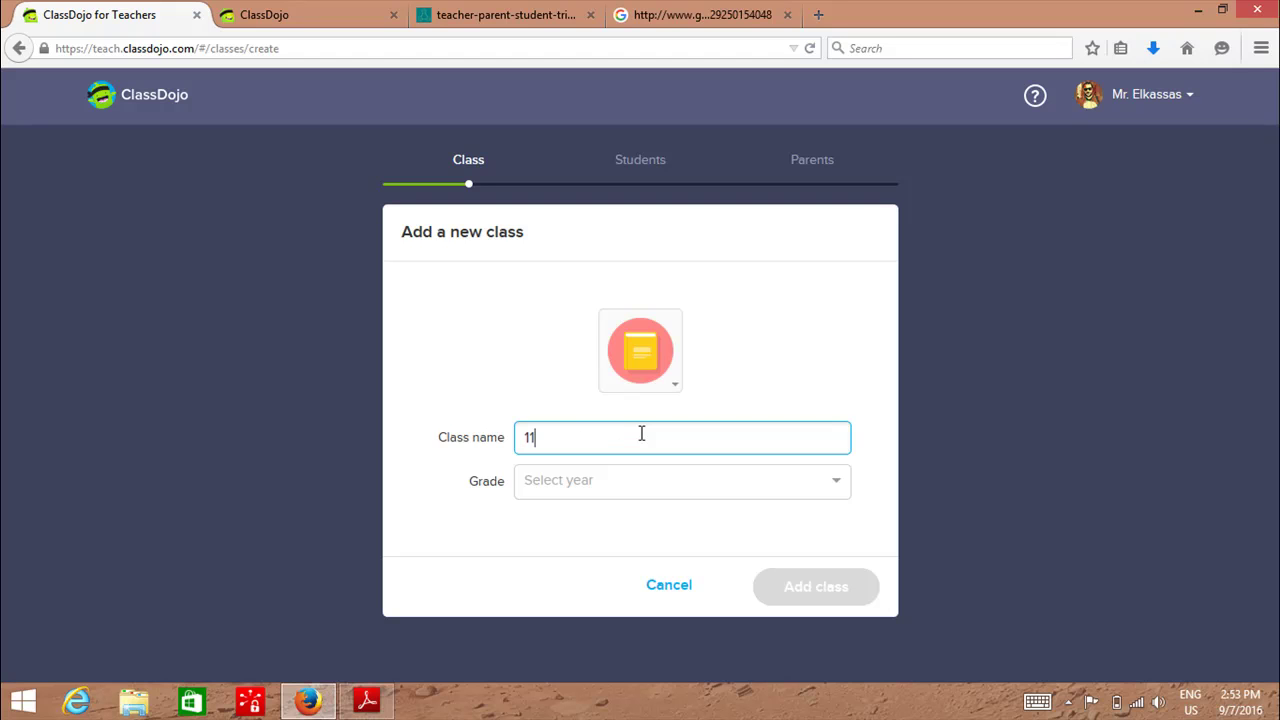
{"action": "type", "text": "b"}
{"action": "key", "text": "BackSpace"}
{"action": "type", "text": "C"}
{"action": "key", "text": "BackSpace"}
{"action": "type", "text": "C "}
{"action": "type", "text": "pH"}
{"action": "key", "text": "BackSpace"}
{"action": "key", "text": "BackSpace"}
{"action": "type", "text": "pHYSICS"}
{"action": "key", "text": "BackSpace"}
{"action": "key", "text": "BackSpace"}
{"action": "key", "text": "BackSpace"}
{"action": "type", "text": "Physics"}
- Set the class grade to 11th Grade and create the class
{"action": "left_click", "coordinate": [607, 482]}
{"action": "left_click_drag", "start_coordinate": [842, 538], "coordinate": [835, 627]}
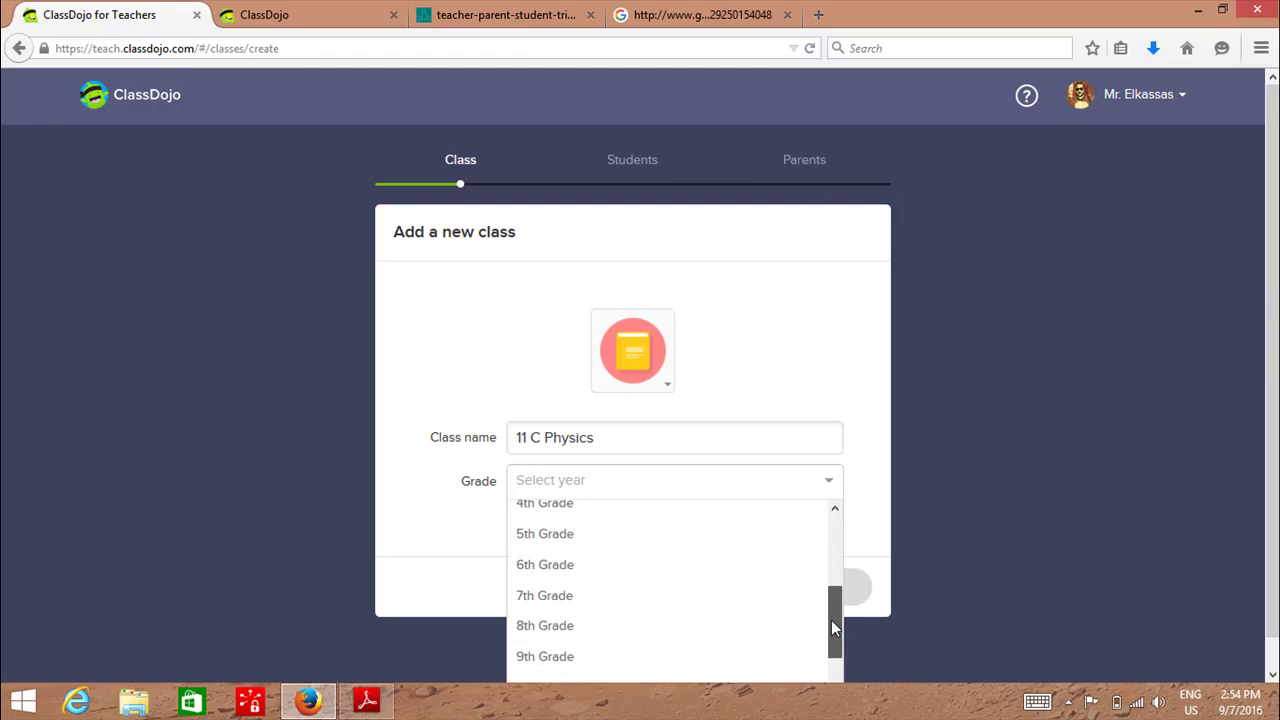
{"action": "scroll", "coordinate": [831, 627], "scroll_direction": "down", "scroll_amount": 2}
{"action": "left_click", "coordinate": [584, 630]}
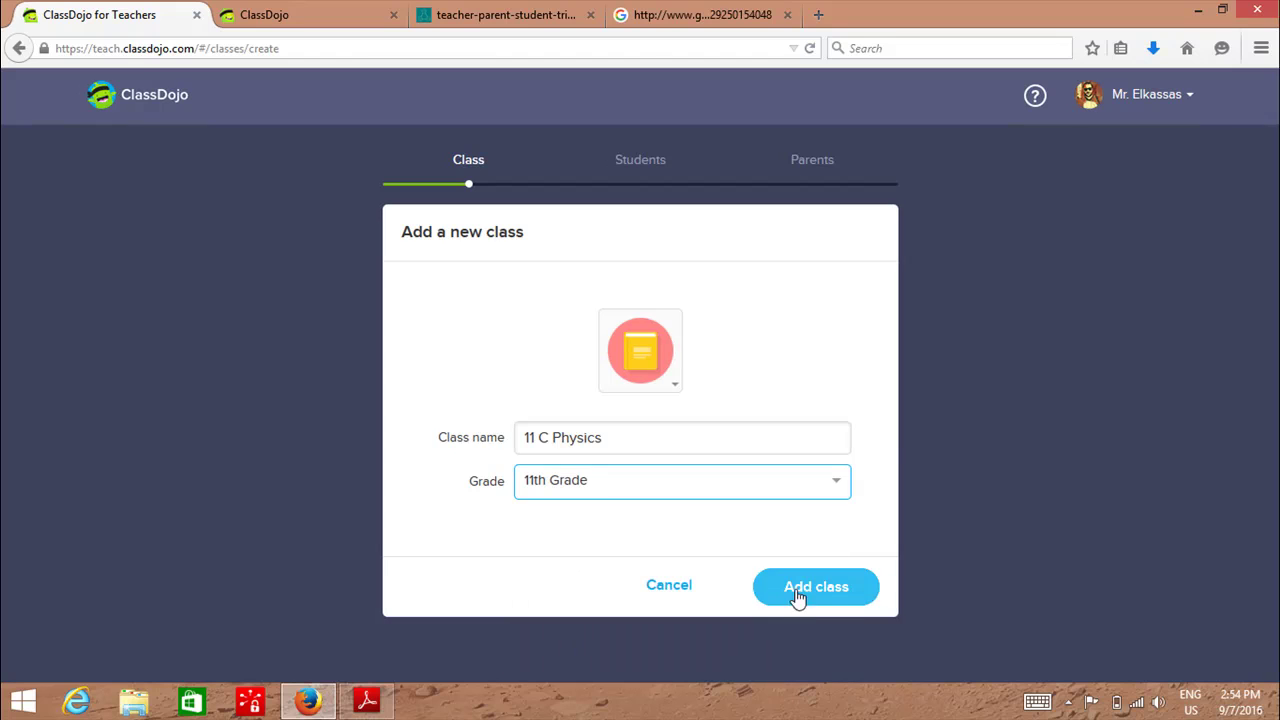
{"action": "left_click", "coordinate": [827, 599]}
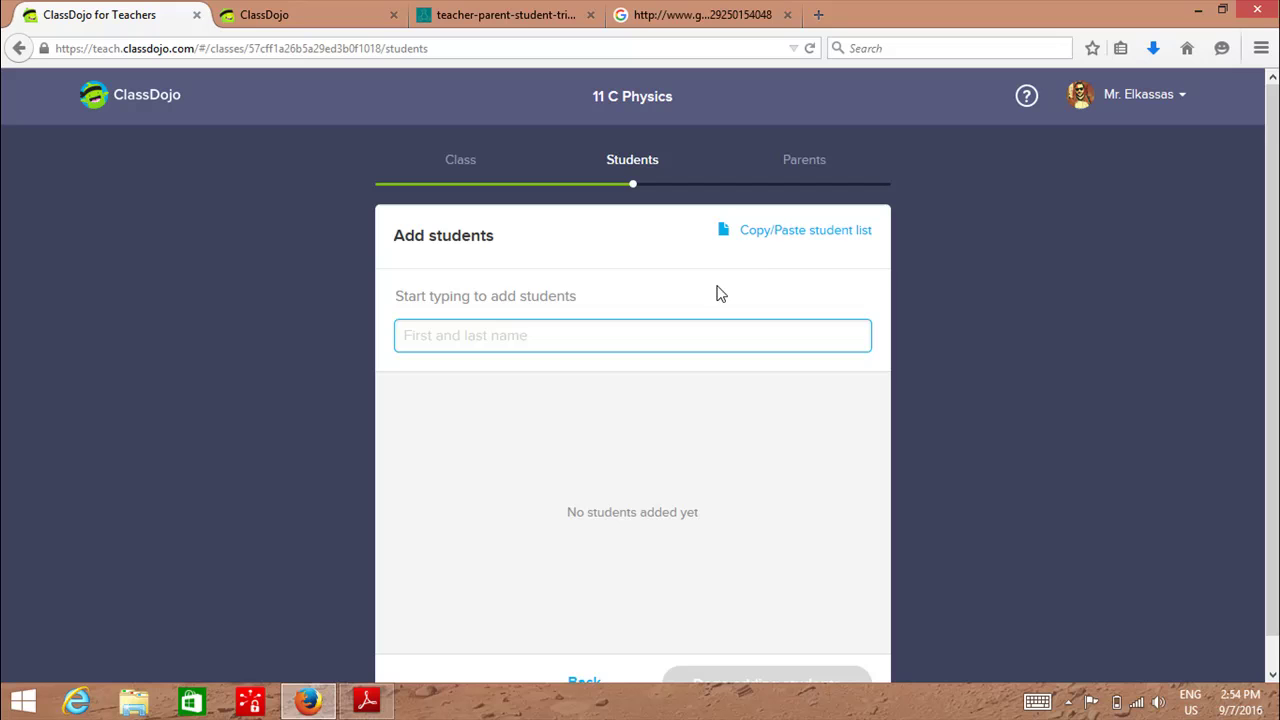
- Paste the copied student names into the Copy/Paste student list box and import them
{"action": "left_click", "coordinate": [833, 241]}
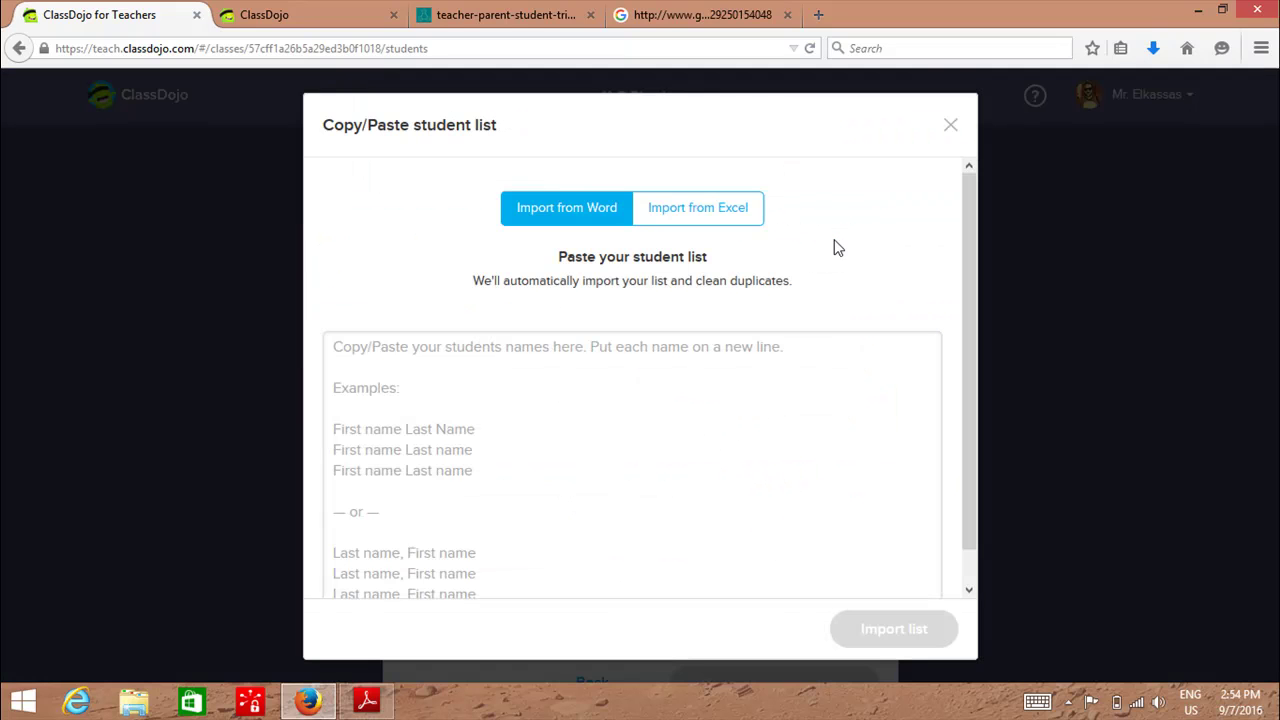
{"action": "left_click", "coordinate": [775, 393]}
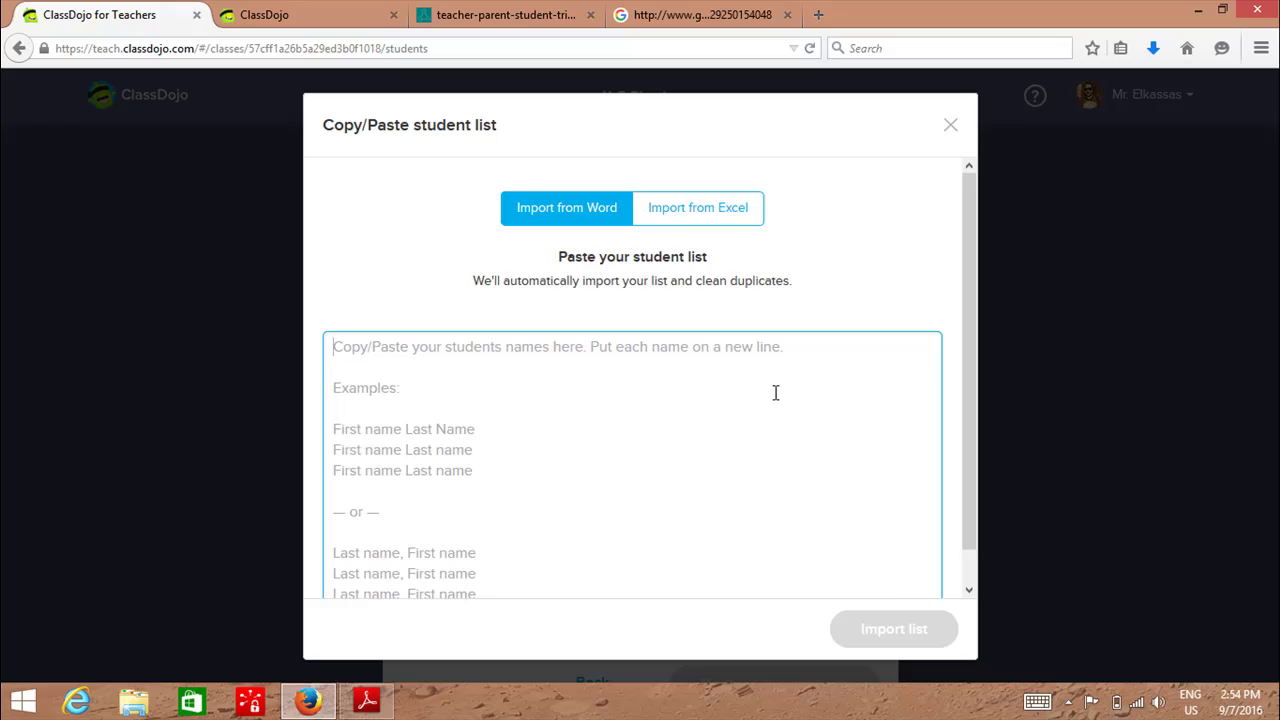
{"action": "key", "text": "ctrl+v"}
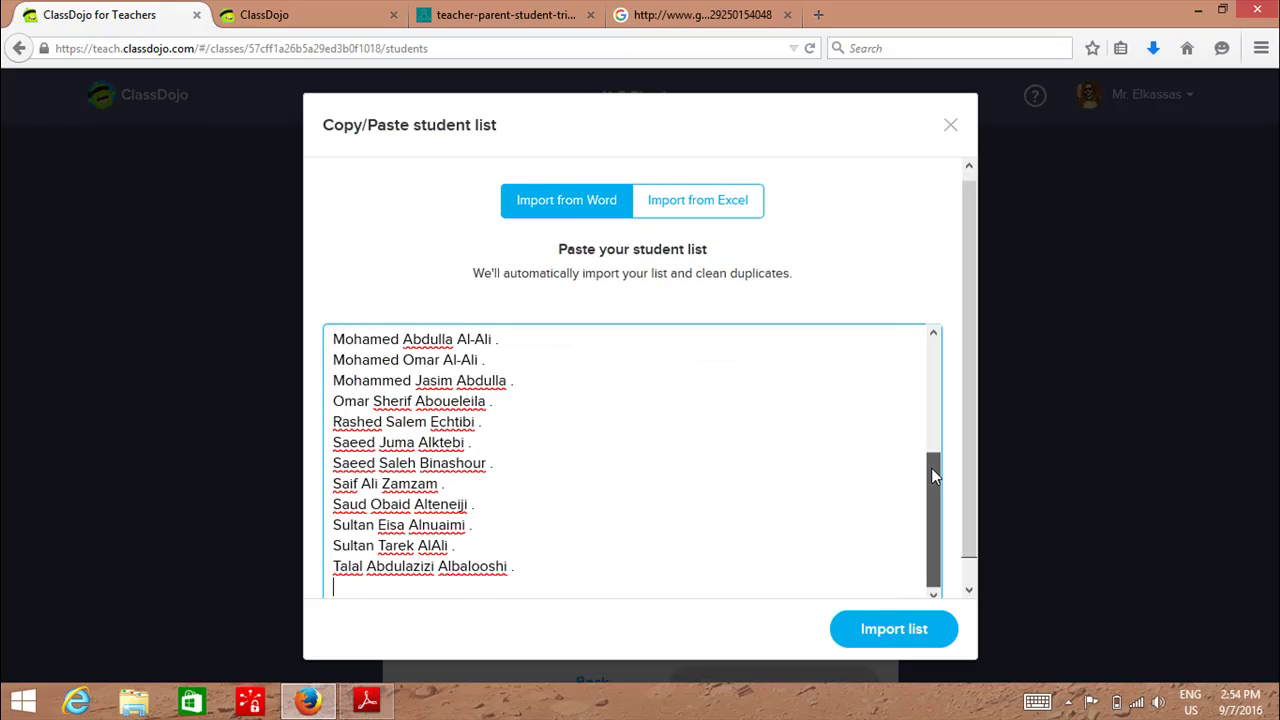
{"action": "left_click_drag", "start_coordinate": [931, 468], "coordinate": [928, 285]}
{"action": "left_click", "coordinate": [907, 626]}
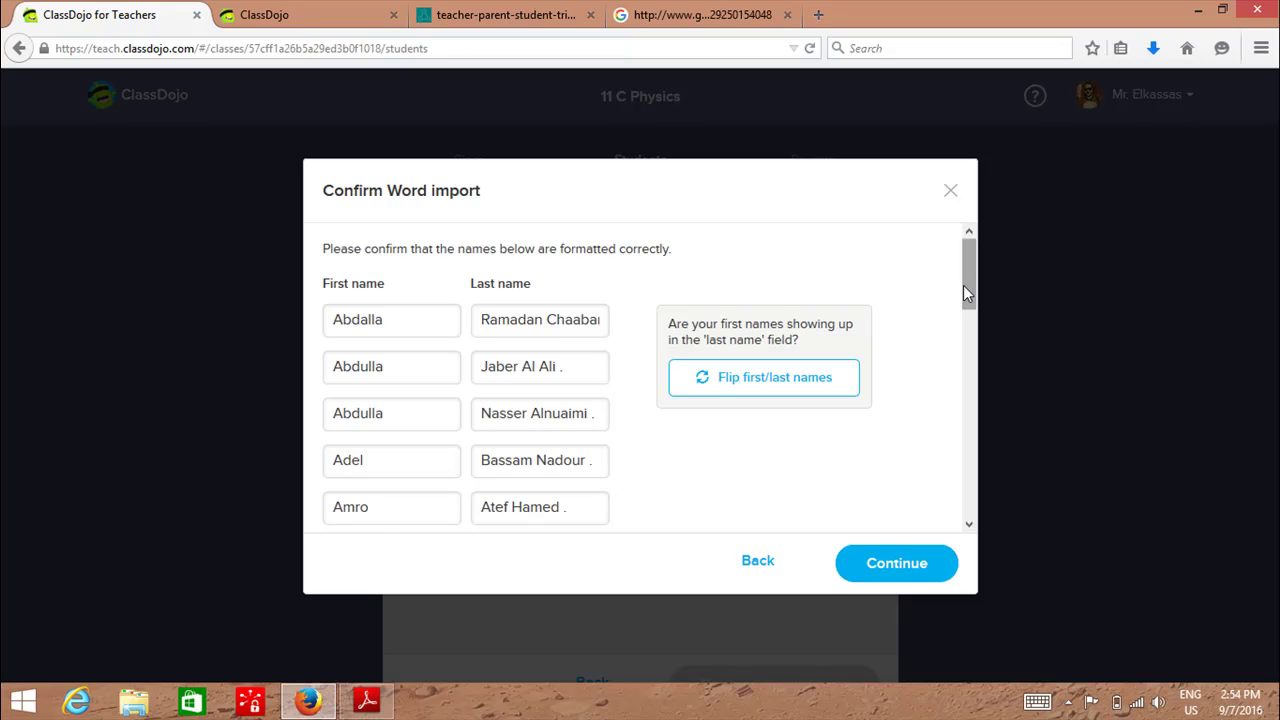
{"action": "mouse_move", "coordinate": [963, 285]}
{"action": "left_mouse_down"}
{"action": "mouse_move", "coordinate": [969, 520]}
{"action": "mouse_move", "coordinate": [960, 241]}
{"action": "left_mouse_up"}
- Confirm the Word import name format and finish adding the 21 students
{"action": "left_click", "coordinate": [893, 566]}
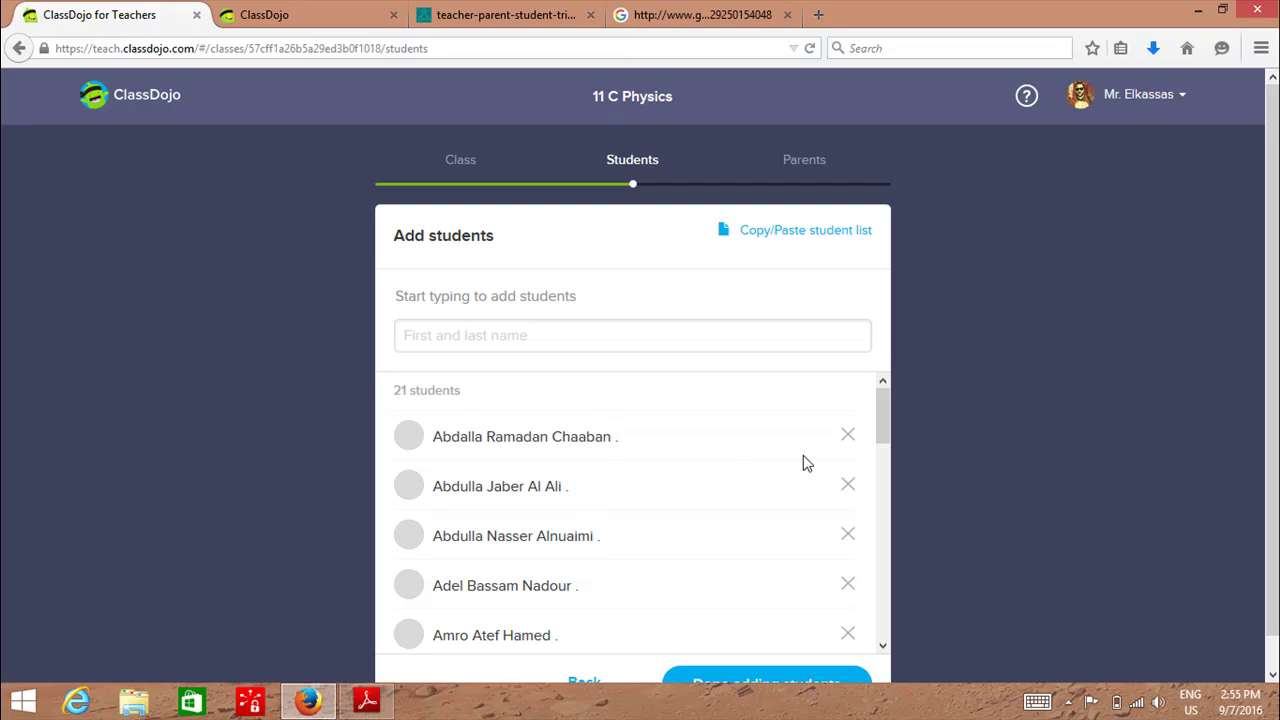
{"action": "mouse_move", "coordinate": [880, 410]}
{"action": "left_mouse_down"}
{"action": "mouse_move", "coordinate": [885, 488]}
{"action": "mouse_move", "coordinate": [870, 390]}
{"action": "left_mouse_up"}
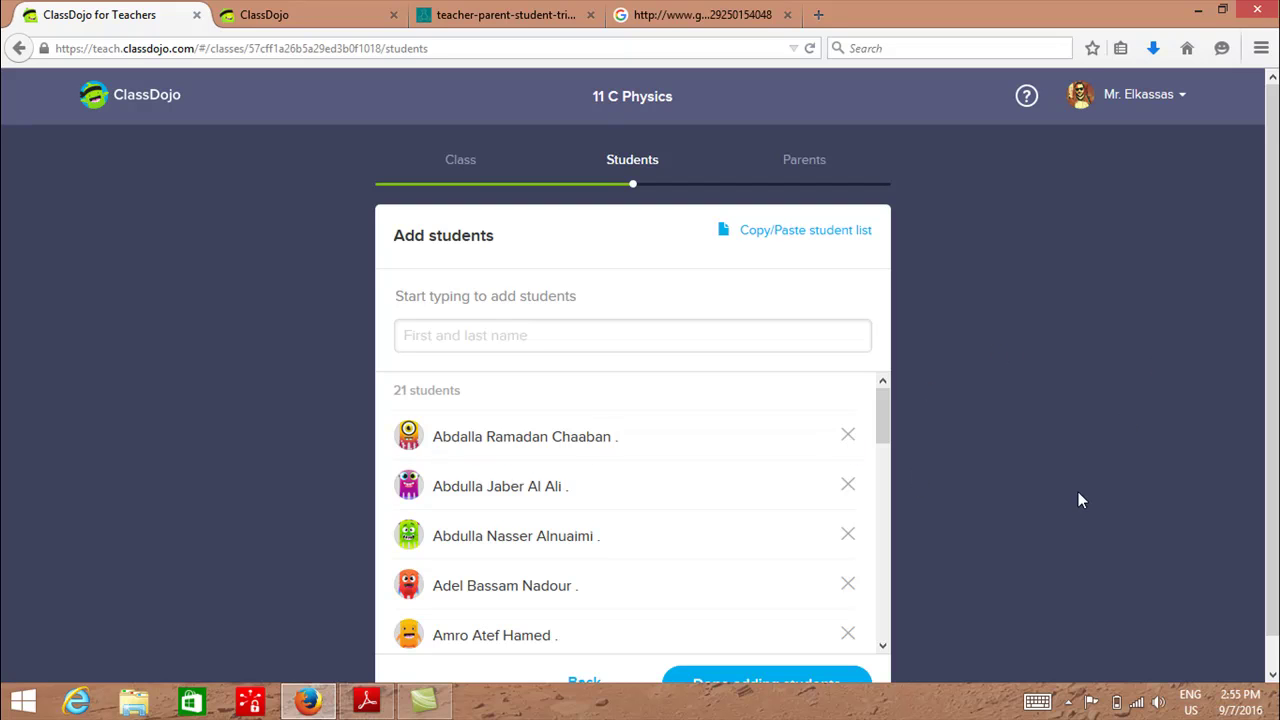
{"action": "scroll", "coordinate": [1245, 572], "scroll_direction": "down", "scroll_amount": 1}
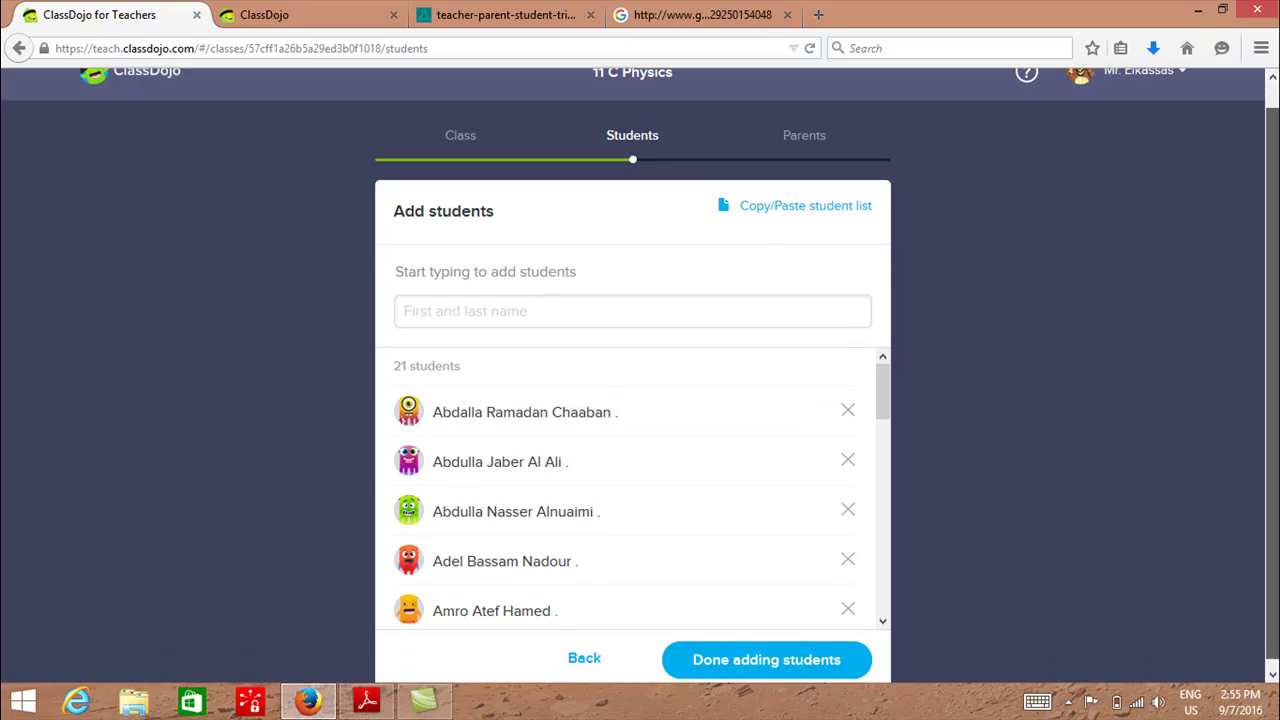
{"action": "left_click", "coordinate": [765, 655]}
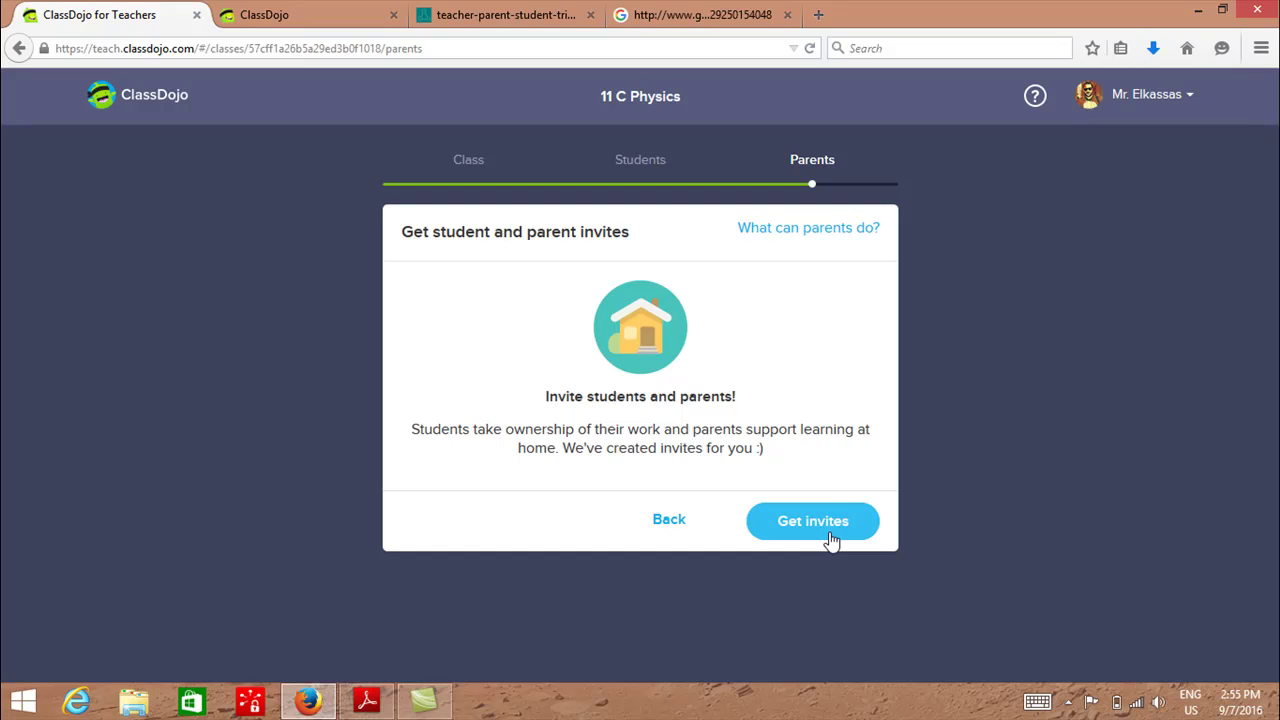
- Get the student and parent invites, finish setup, and open the invites PDF with Adobe Reader
{"action": "left_click", "coordinate": [829, 538]}
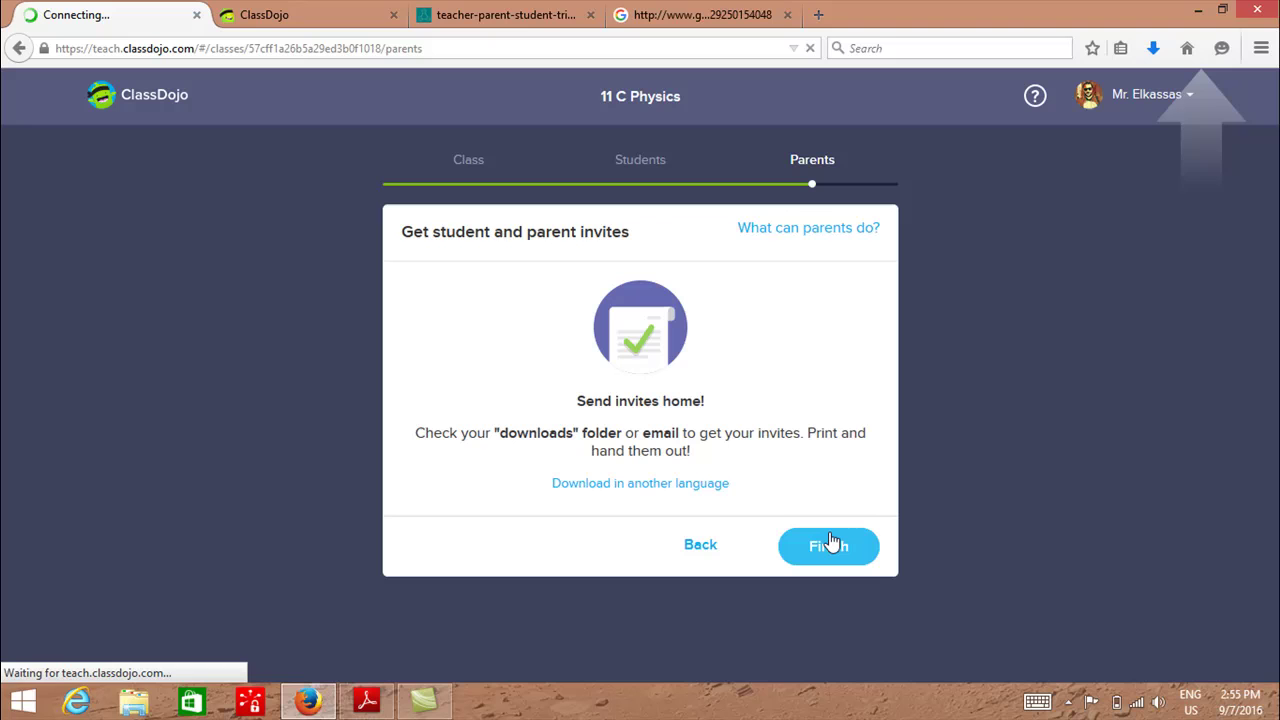
{"action": "left_click", "coordinate": [817, 548]}
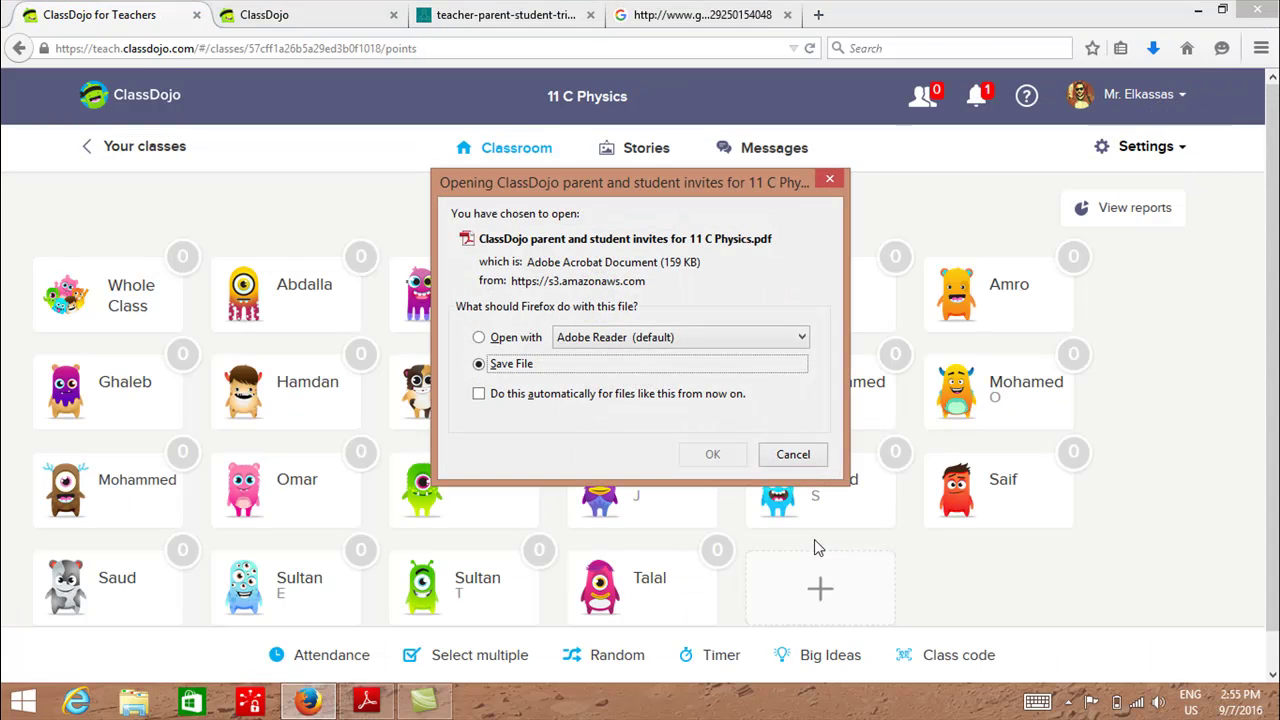
{"action": "left_click", "coordinate": [500, 340]}
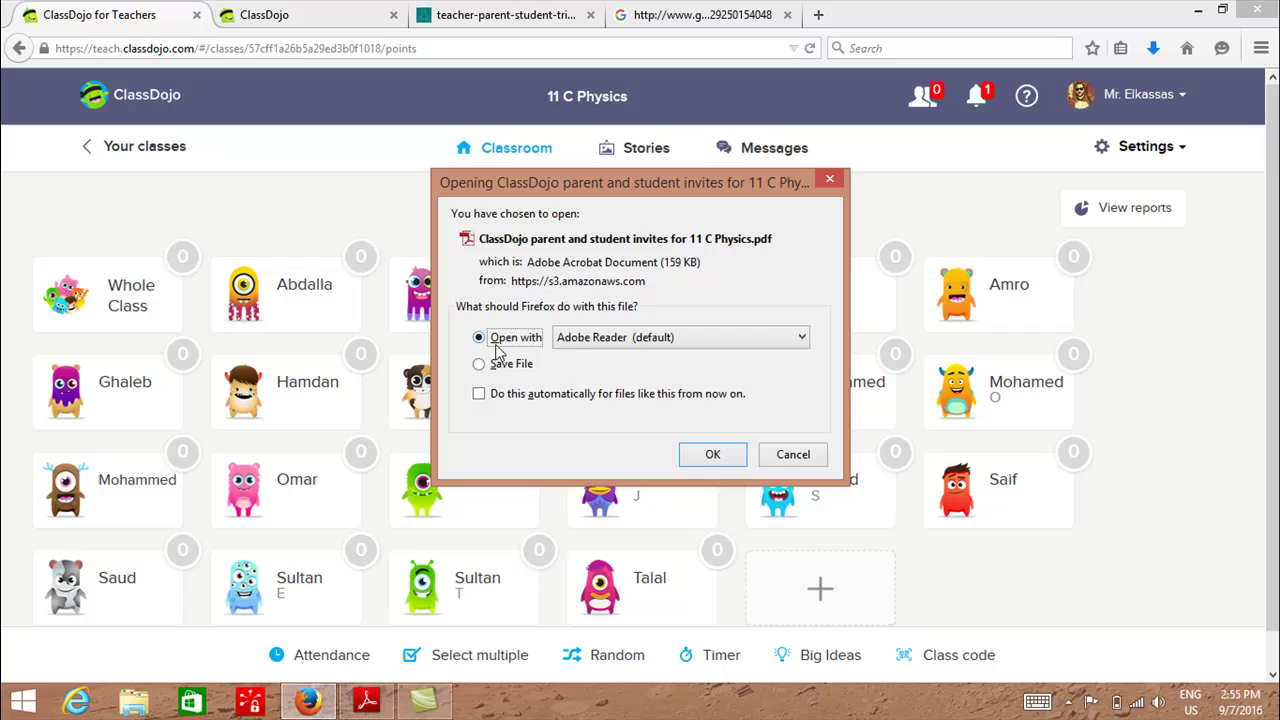
- Open the invites PDF and scroll through the first two students' invite pages
{"action": "left_click", "coordinate": [709, 463]}
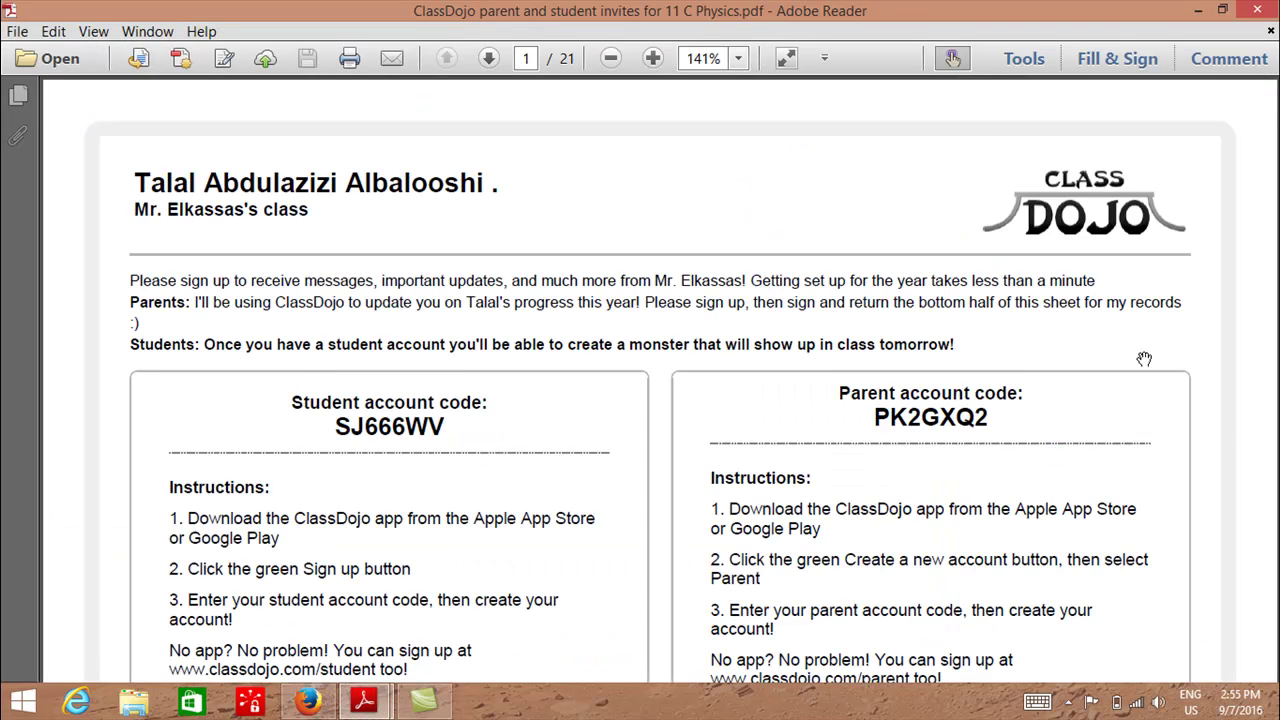
{"action": "scroll", "coordinate": [1144, 358], "scroll_direction": "down", "scroll_amount": 2}
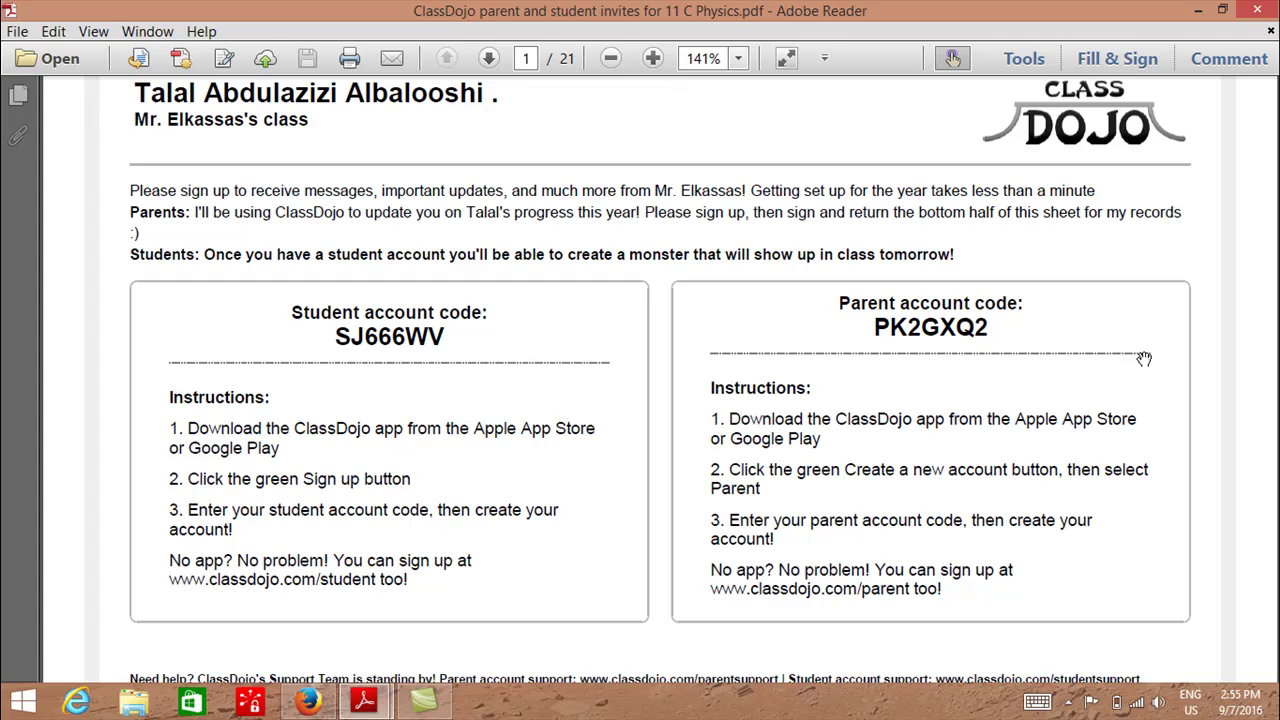
{"action": "scroll", "coordinate": [1144, 358], "scroll_direction": "down", "scroll_amount": 5}
{"action": "scroll", "coordinate": [1144, 358], "scroll_direction": "down", "scroll_amount": 6}
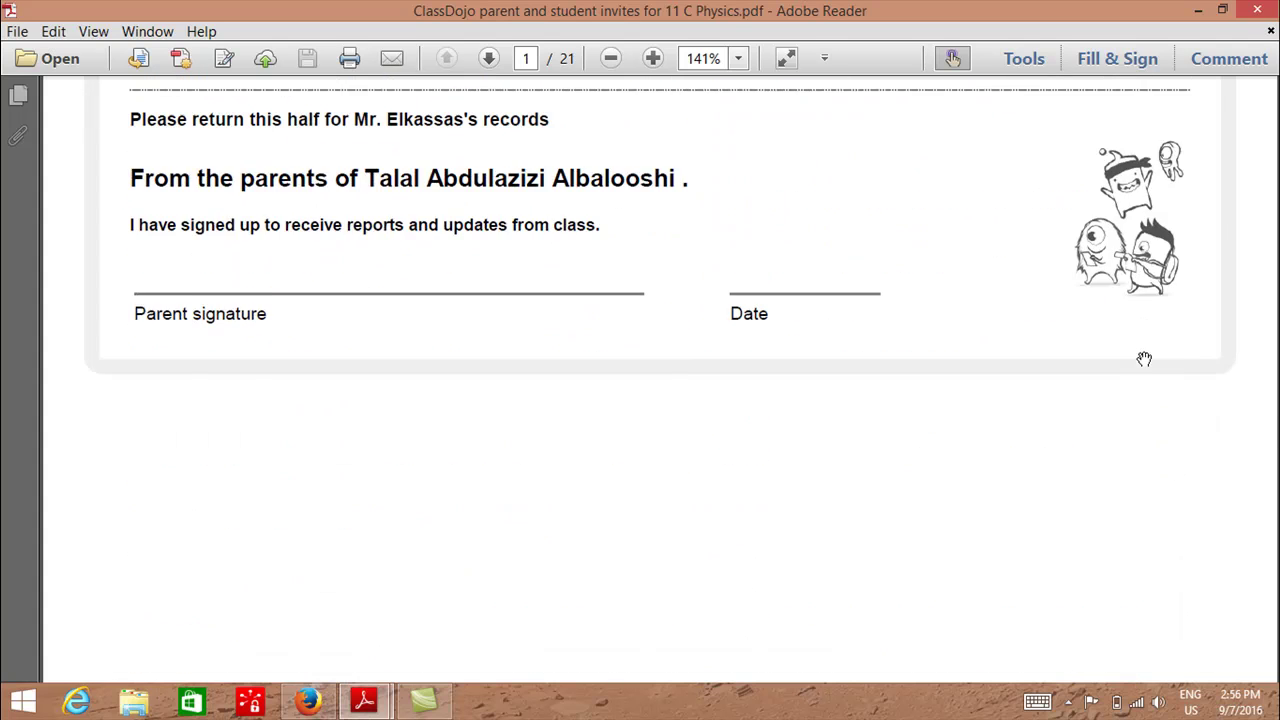
{"action": "scroll", "coordinate": [1144, 358], "scroll_direction": "down", "scroll_amount": 3}
{"action": "scroll", "coordinate": [1144, 358], "scroll_direction": "down", "scroll_amount": 8}
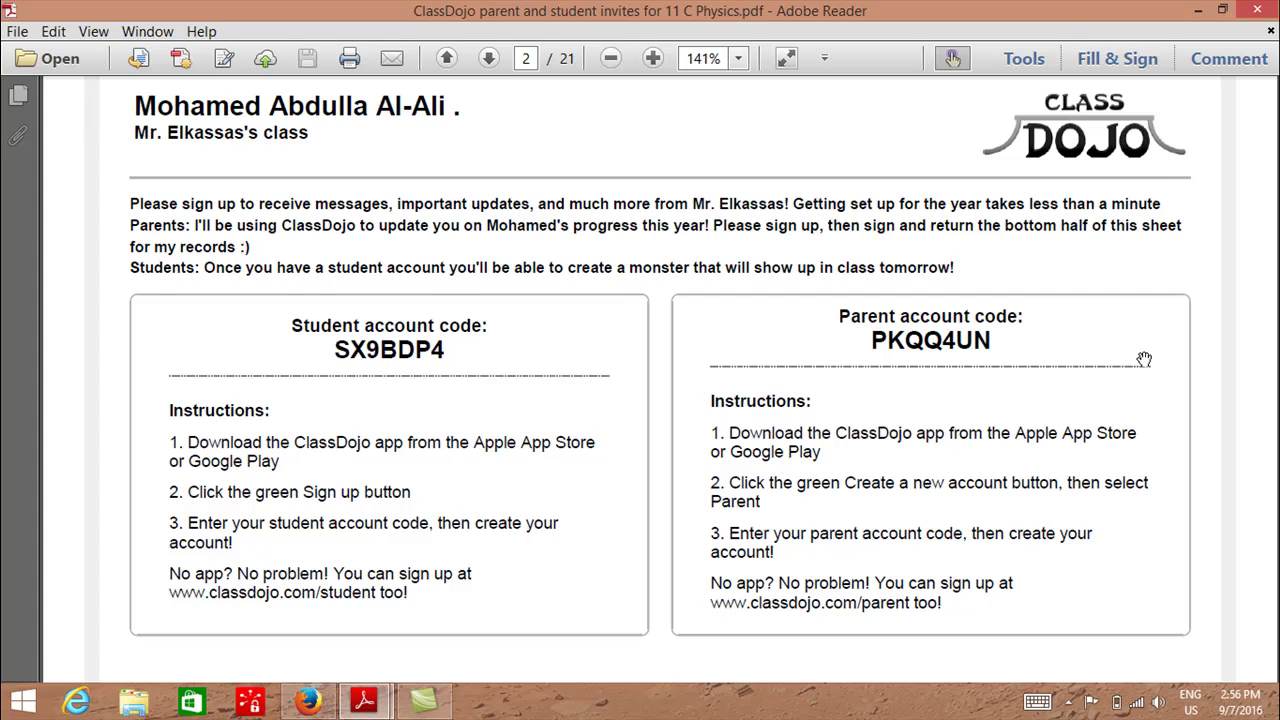
{"action": "scroll", "coordinate": [1144, 358], "scroll_direction": "down", "scroll_amount": 1}
{"action": "scroll", "coordinate": [1144, 358], "scroll_direction": "down", "scroll_amount": 1}
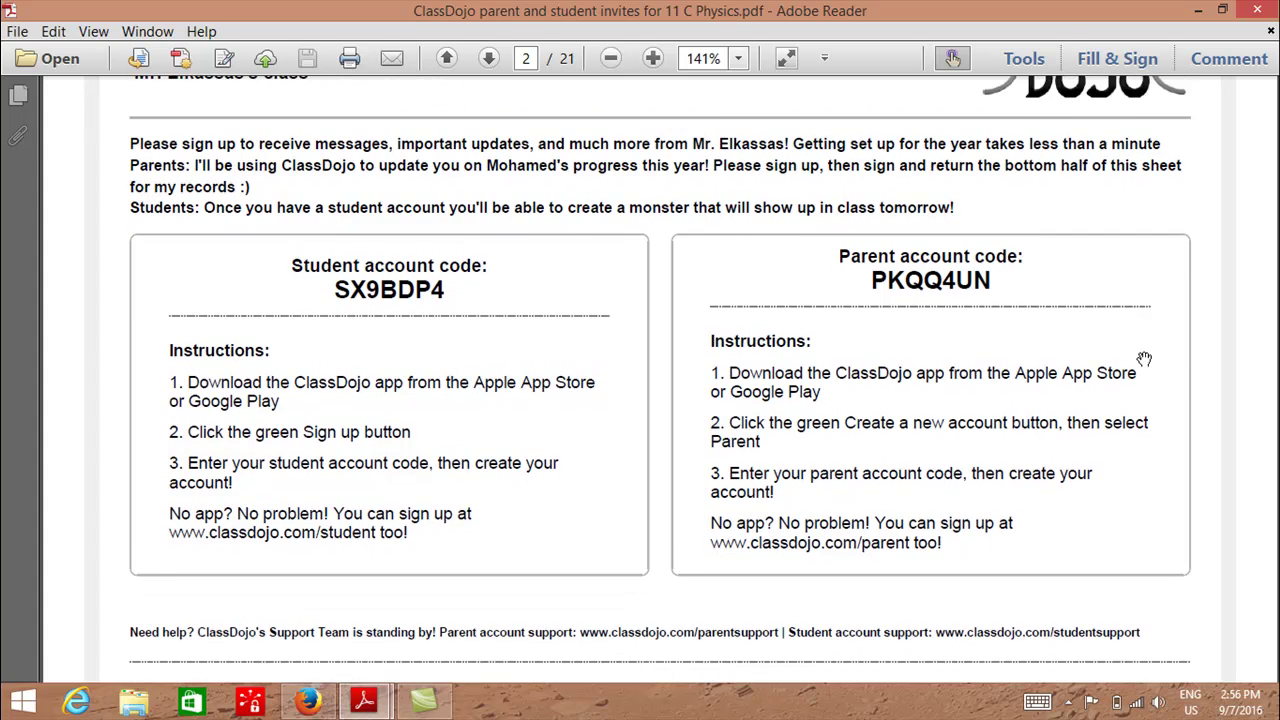
{"action": "scroll", "coordinate": [1144, 358], "scroll_direction": "down", "scroll_amount": 1}
{"action": "scroll", "coordinate": [1144, 358], "scroll_direction": "down", "scroll_amount": 1}
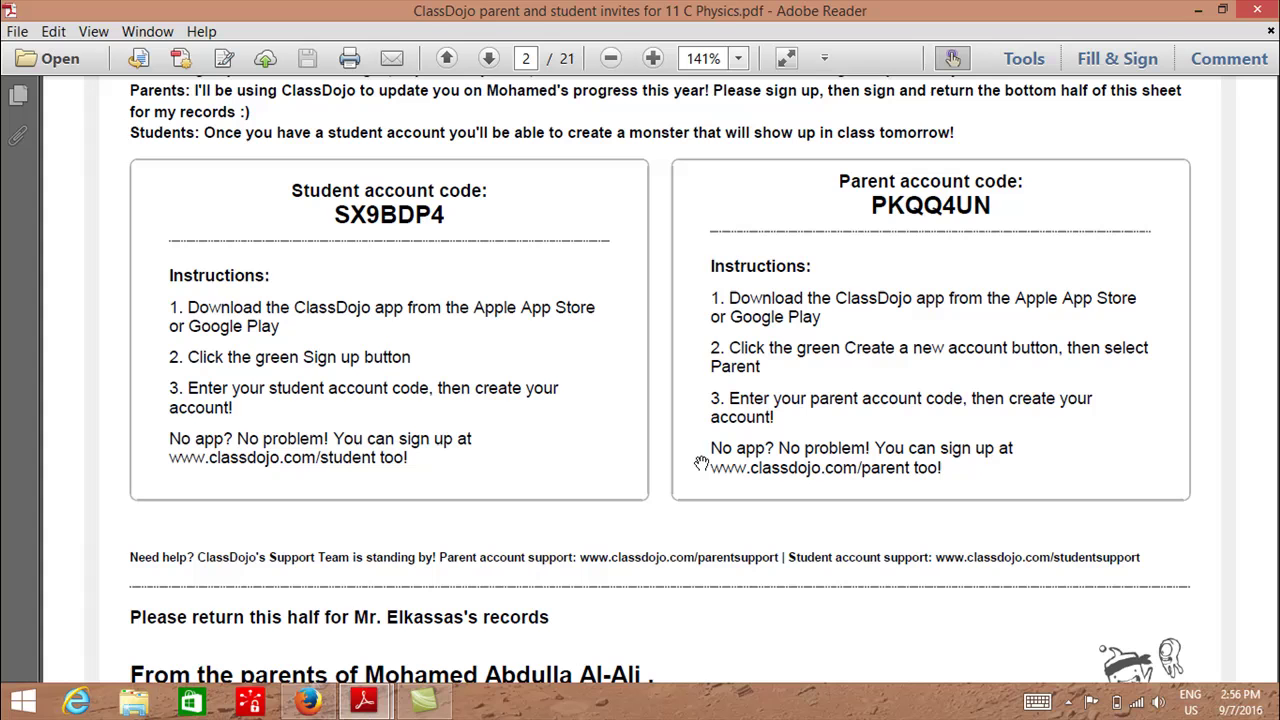
{"action": "scroll", "coordinate": [880, 380], "scroll_direction": "up", "scroll_amount": 1}
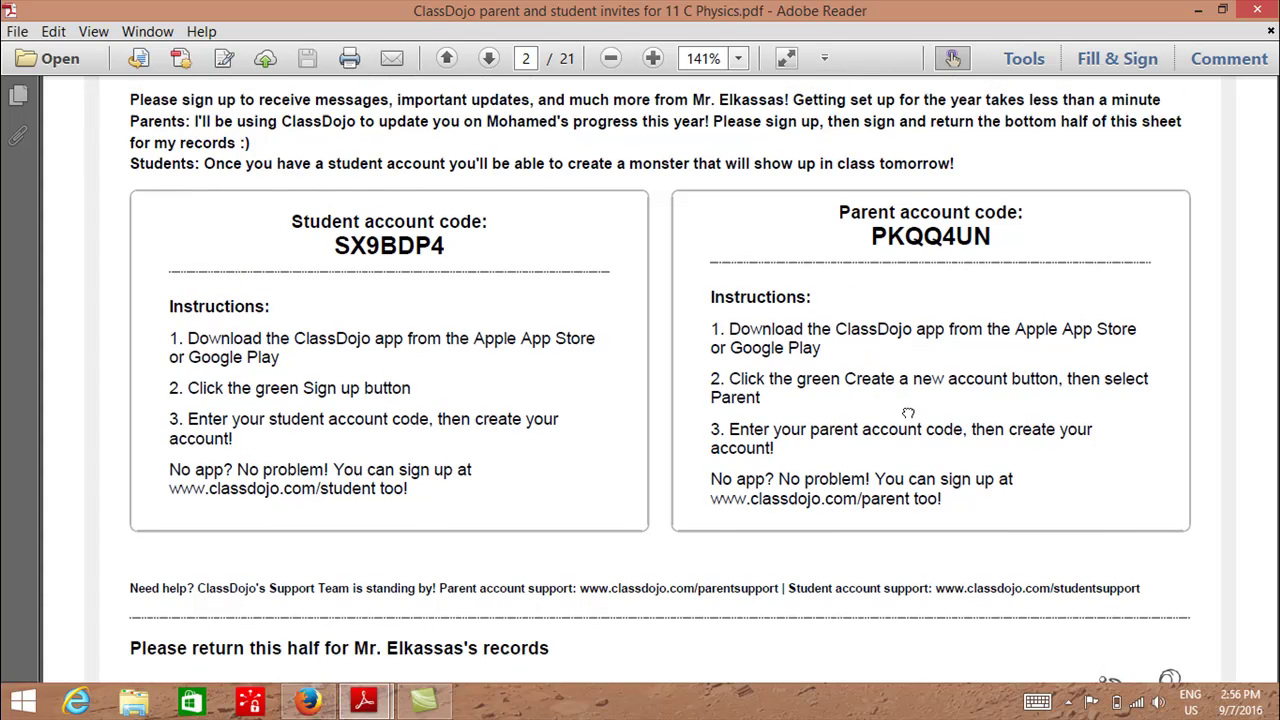
{"action": "scroll", "coordinate": [888, 430], "scroll_direction": "down", "scroll_amount": 3}
{"action": "scroll", "coordinate": [870, 480], "scroll_direction": "down", "scroll_amount": 3}
{"action": "scroll", "coordinate": [850, 440], "scroll_direction": "down", "scroll_amount": 3}
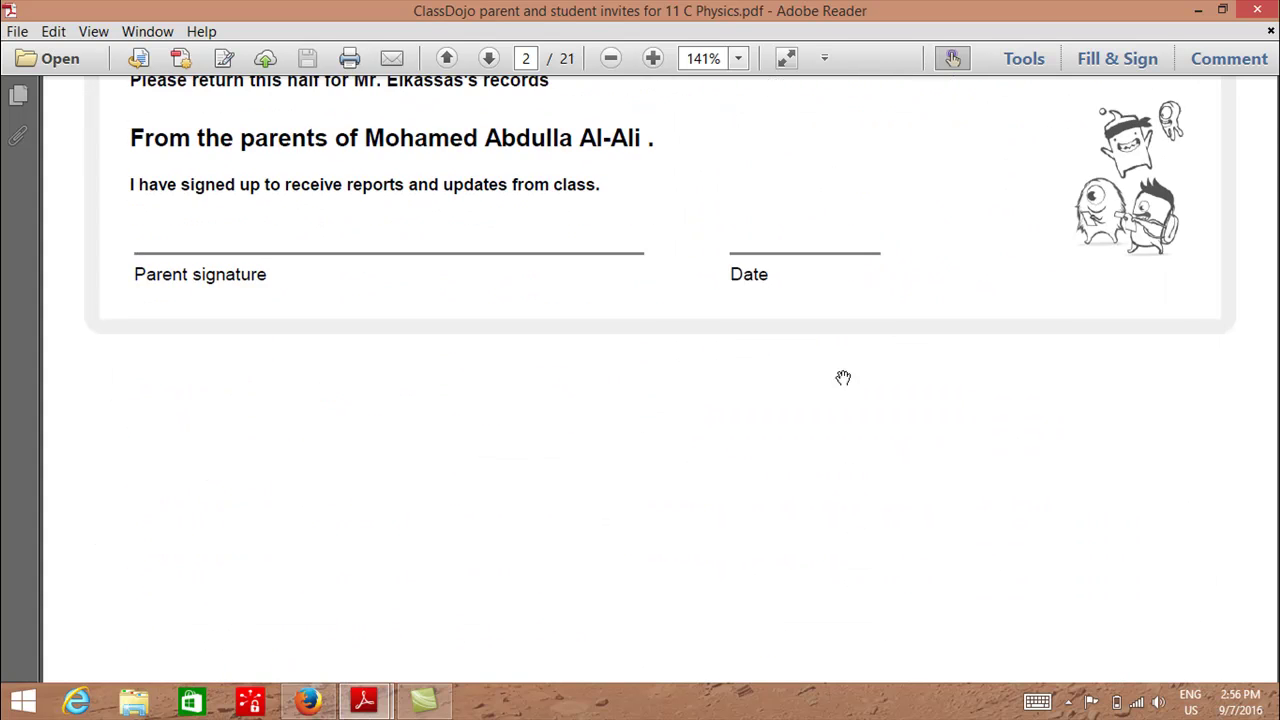
{"action": "scroll", "coordinate": [805, 560], "scroll_direction": "down", "scroll_amount": 3}
{"action": "scroll", "coordinate": [806, 337], "scroll_direction": "up", "scroll_amount": 2}
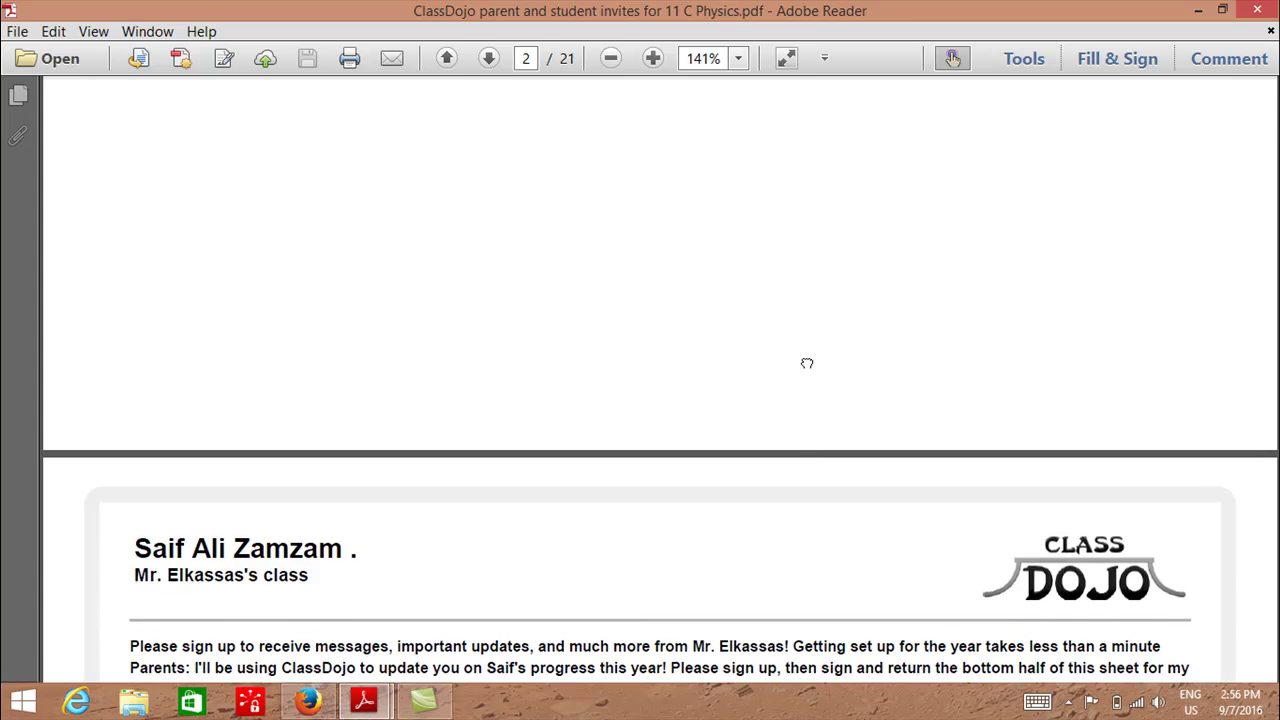
{"action": "scroll", "coordinate": [803, 200], "scroll_direction": "up", "scroll_amount": 1}
{"action": "scroll", "coordinate": [789, 297], "scroll_direction": "down", "scroll_amount": 1}
{"action": "scroll", "coordinate": [789, 297], "scroll_direction": "up", "scroll_amount": 3}
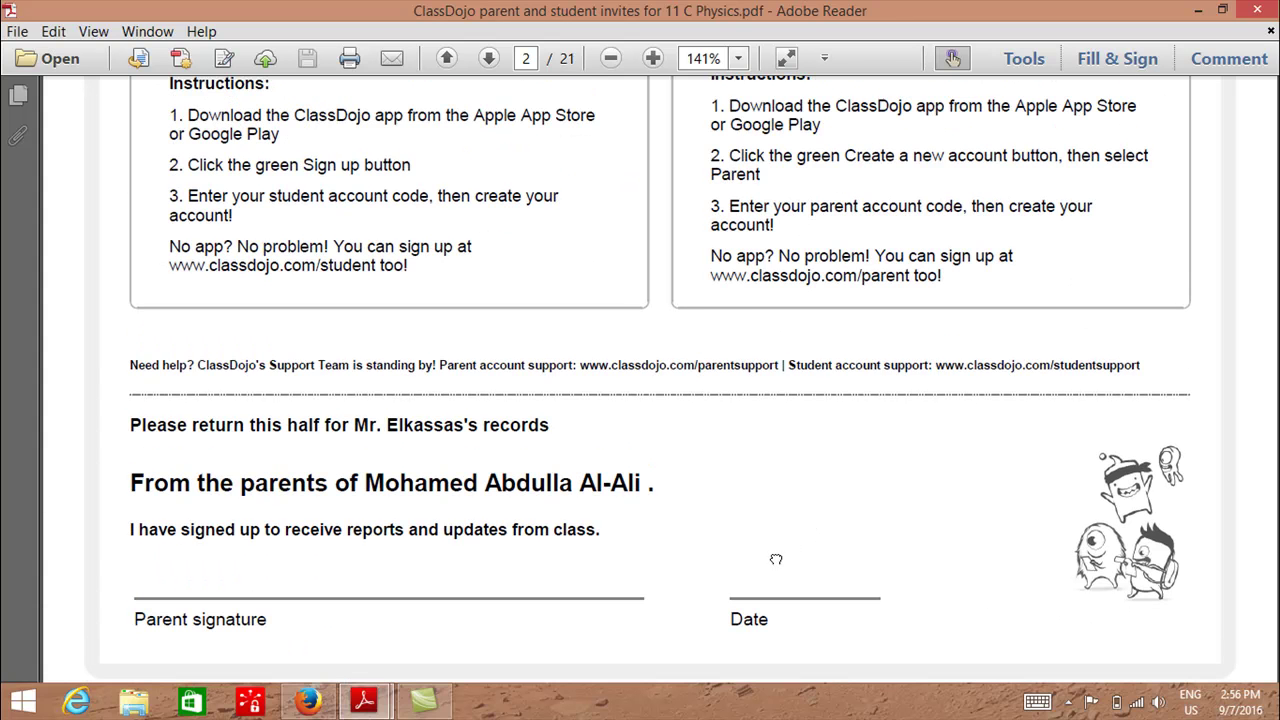
- Try the parent support link, cancel the security warning, and view the return slip
{"action": "left_click", "coordinate": [781, 368]}
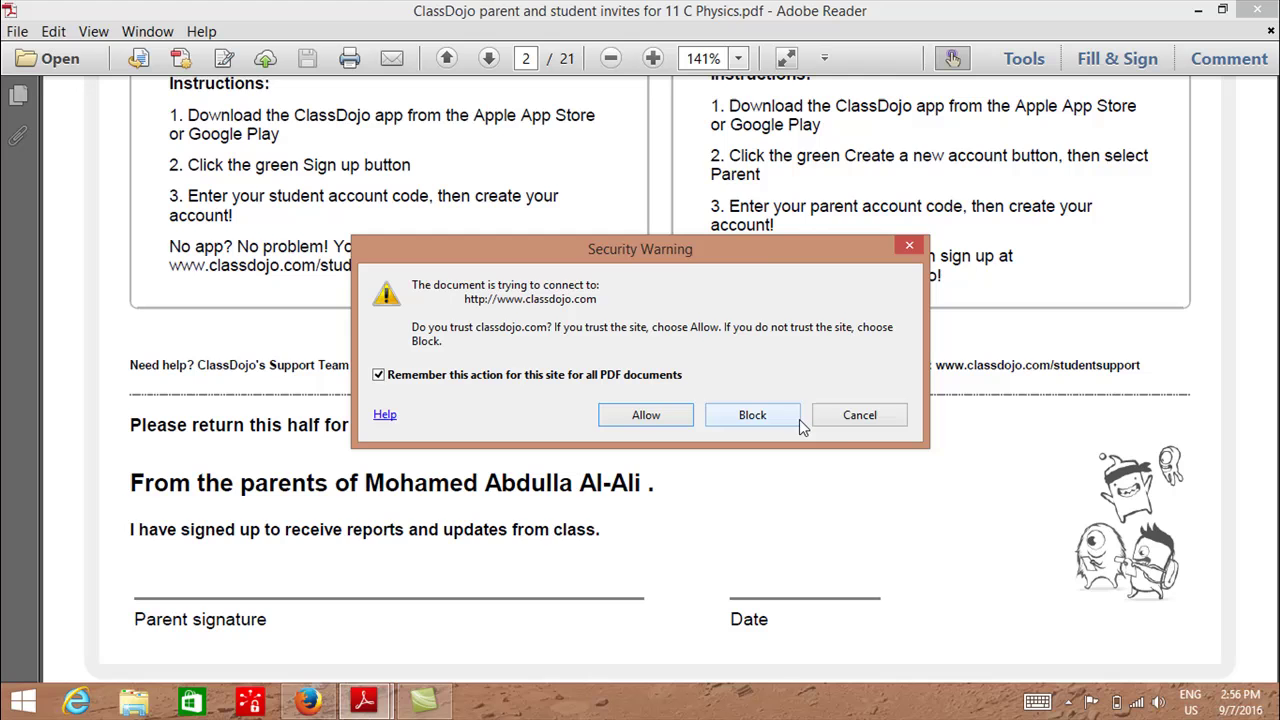
{"action": "left_click", "coordinate": [859, 415]}
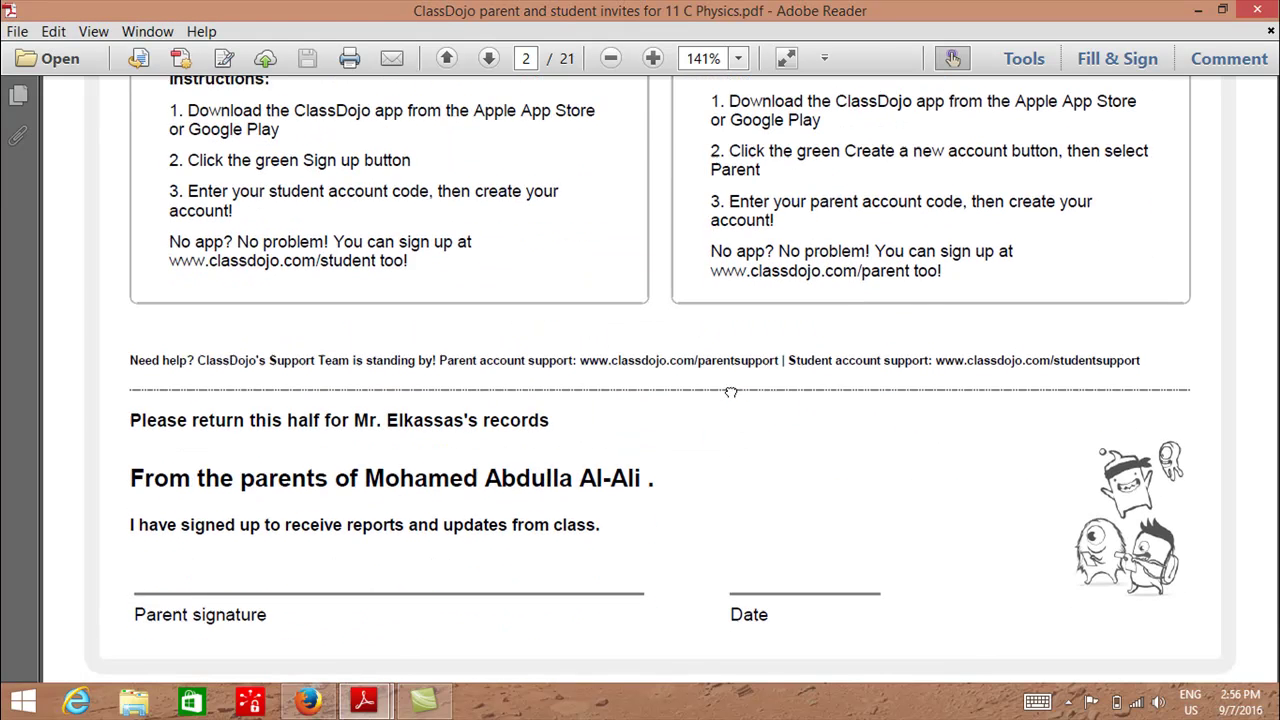
{"action": "left_click_drag", "start_coordinate": [729, 386], "coordinate": [711, 306]}
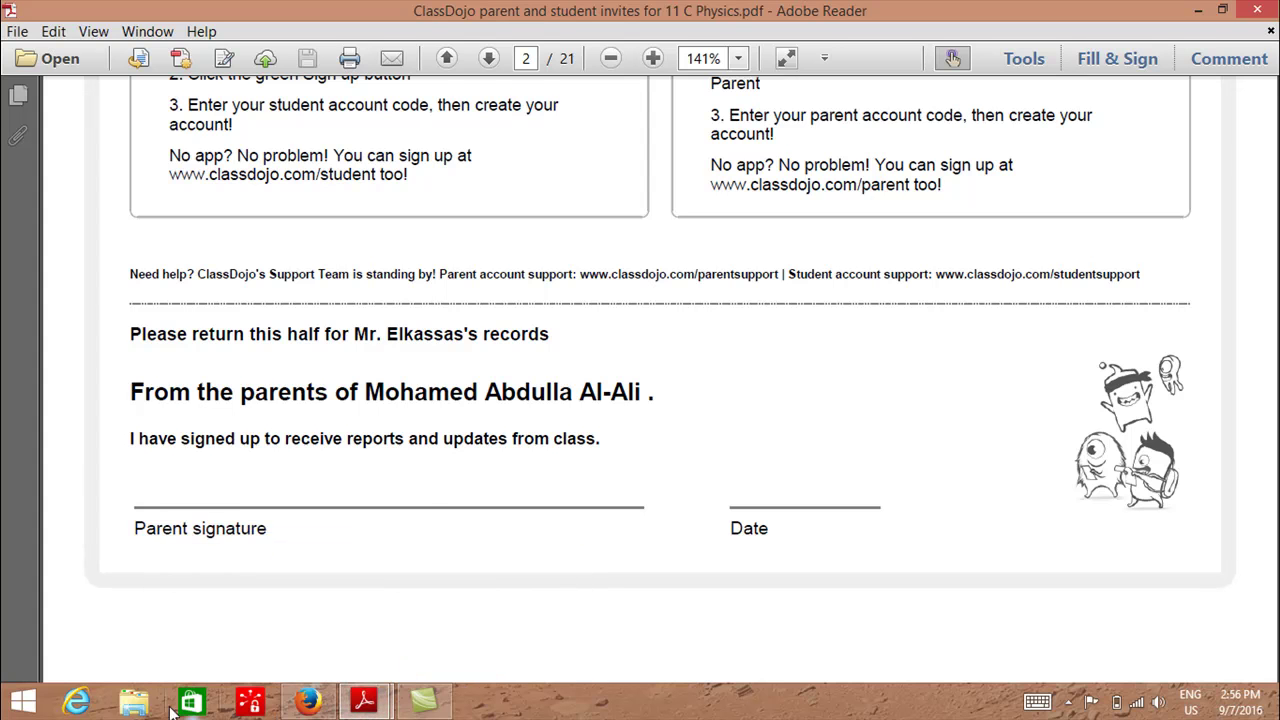
- Return to the 11 C Physics classroom and give the fourth third-row student +1 Working hard
{"action": "left_click", "coordinate": [308, 702]}
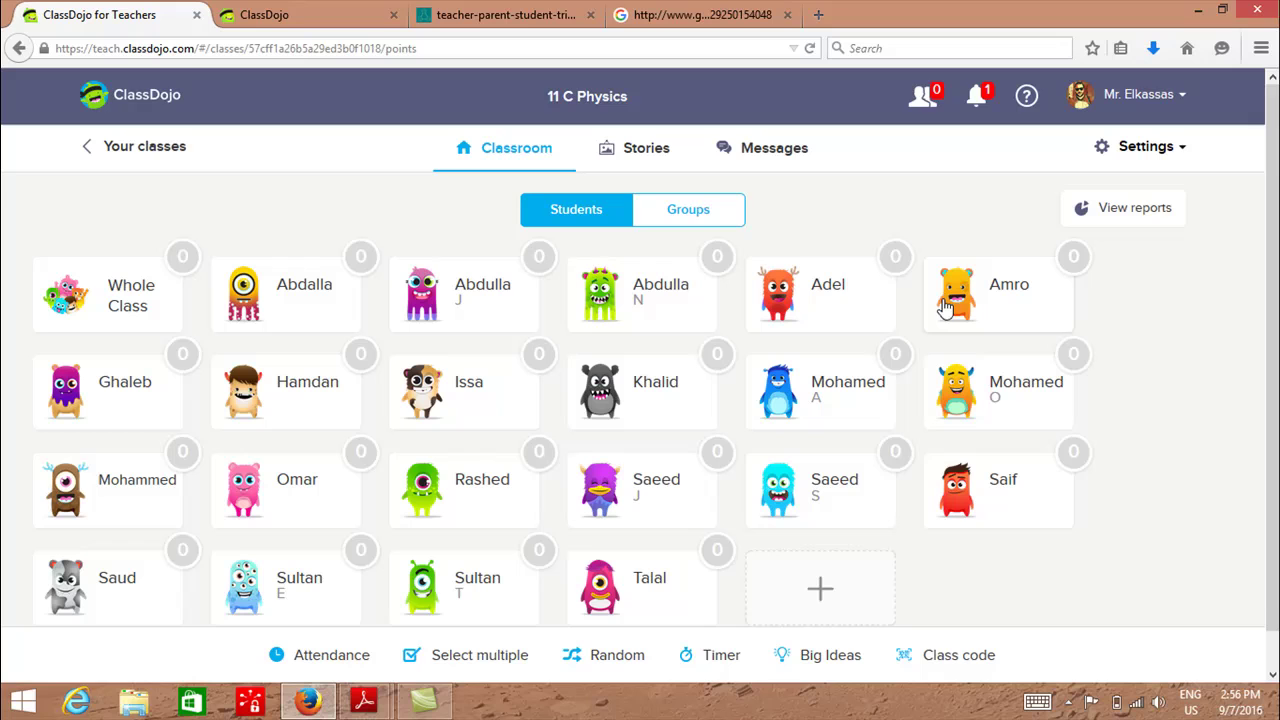
{"action": "scroll", "coordinate": [640, 380], "scroll_direction": "down", "scroll_amount": 1}
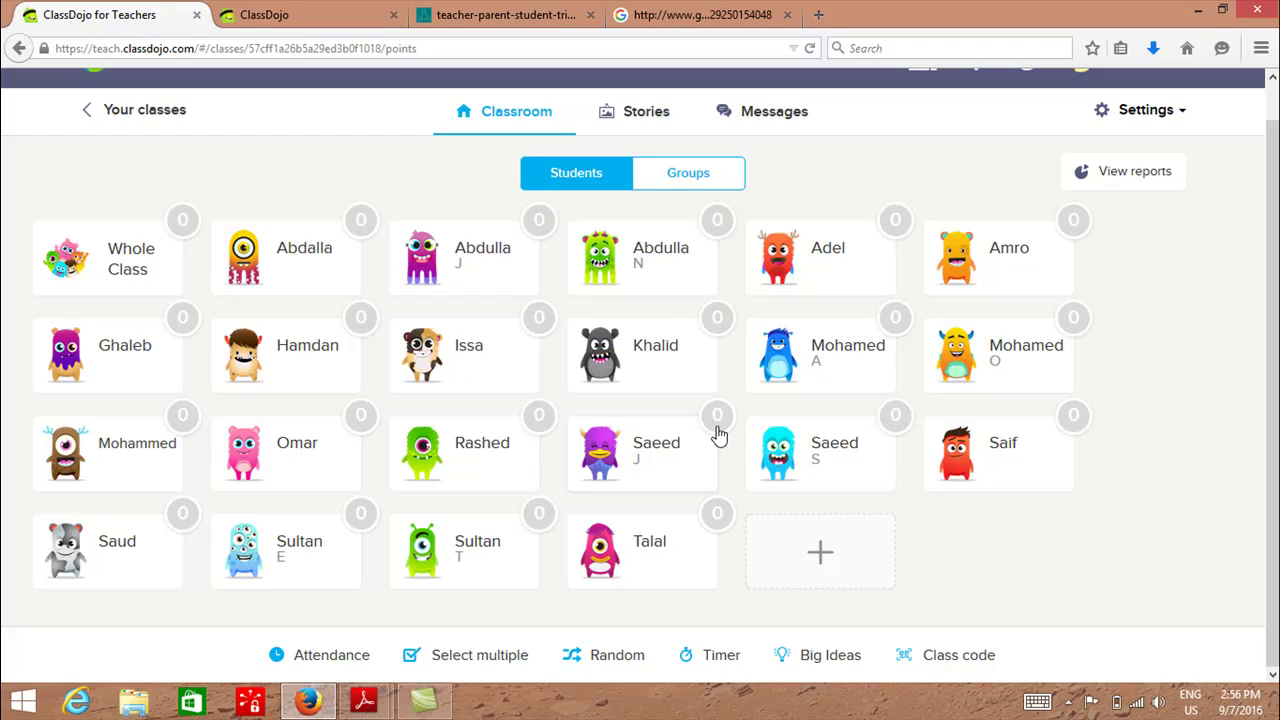
{"action": "left_click", "coordinate": [650, 456]}
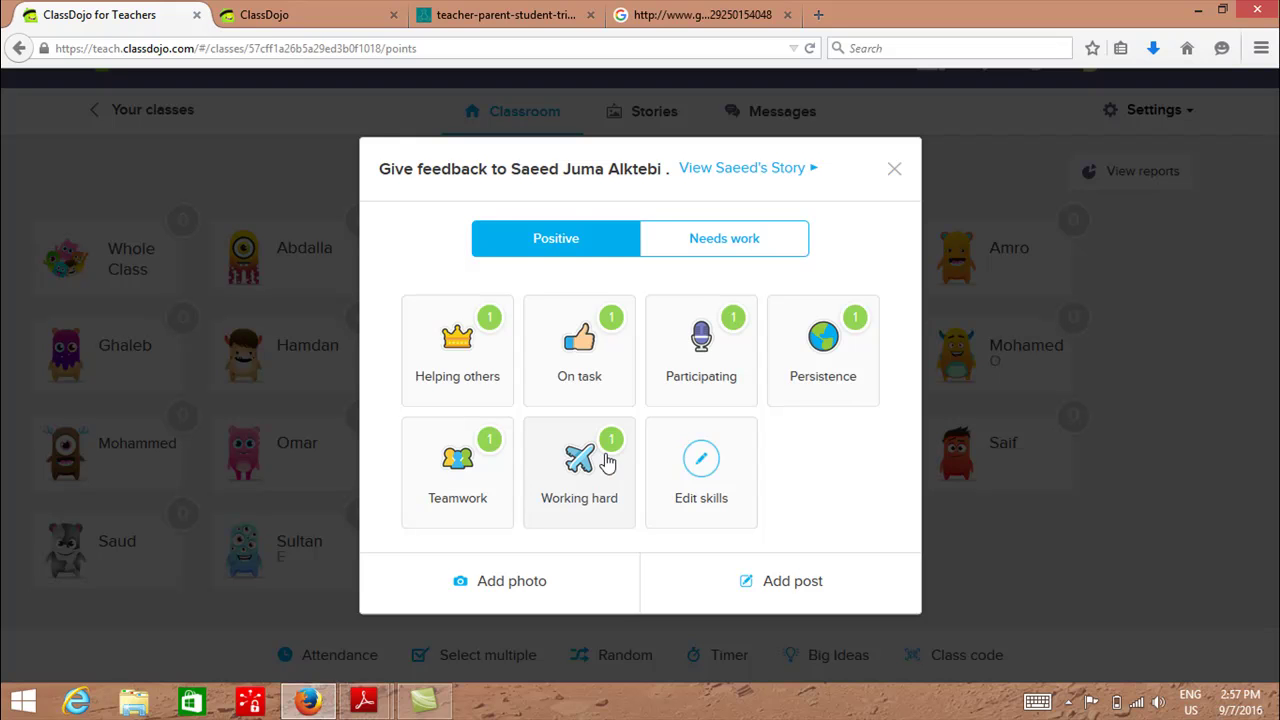
{"action": "left_click", "coordinate": [600, 443]}
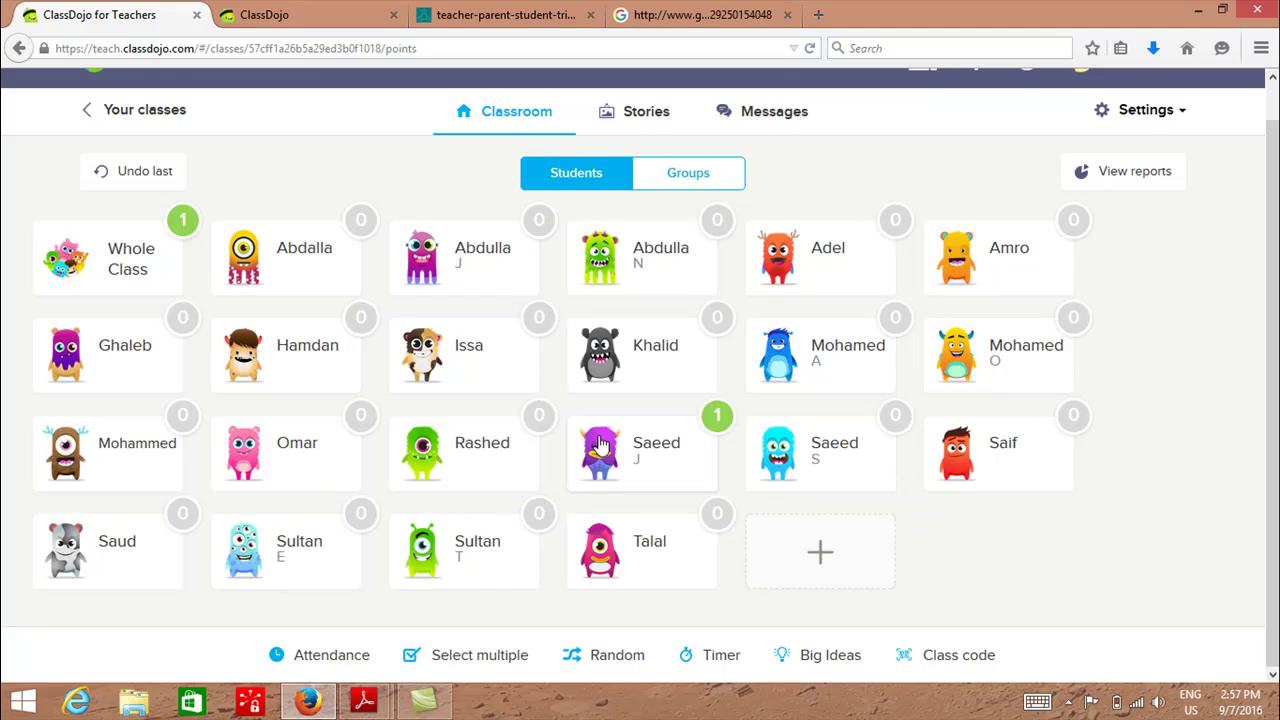
- Give the last student in the third row +1 for Participating
{"action": "left_click", "coordinate": [1044, 461]}
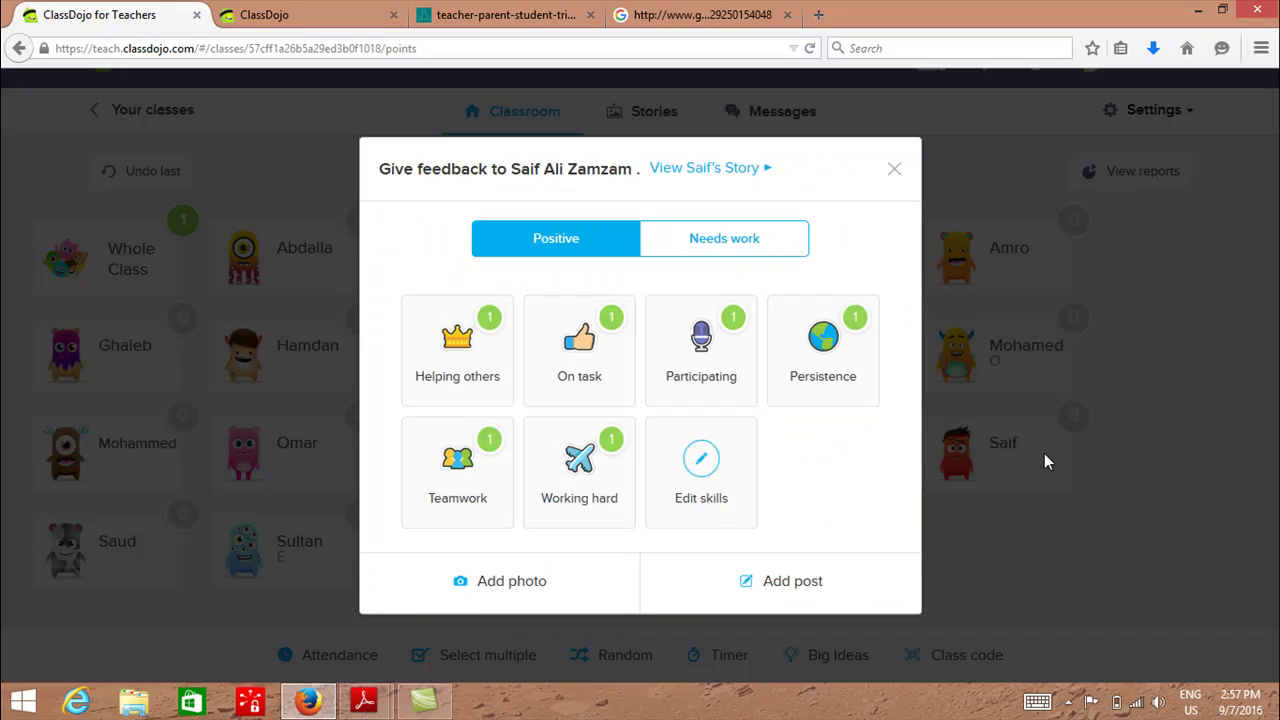
{"action": "left_click", "coordinate": [727, 354]}
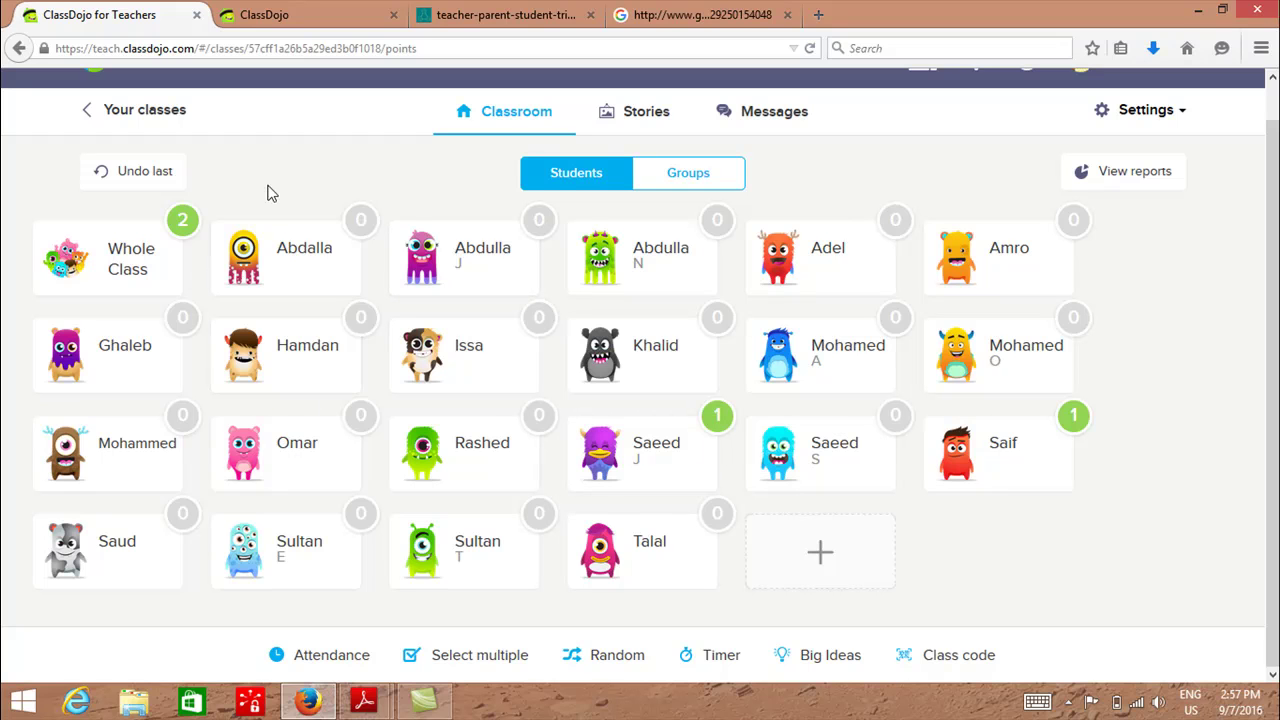
- Award all 21 students +1 On task via Whole Class, then open the Class Story page
{"action": "left_click", "coordinate": [128, 268]}
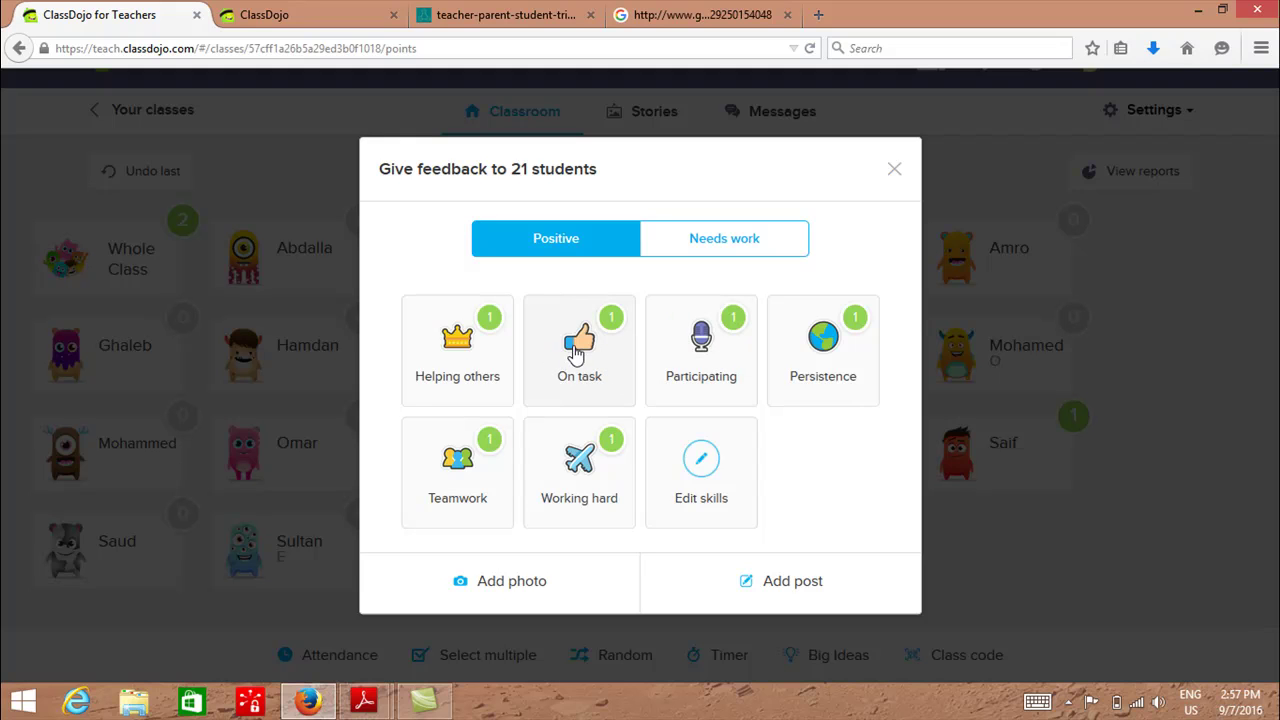
{"action": "left_click", "coordinate": [894, 169]}
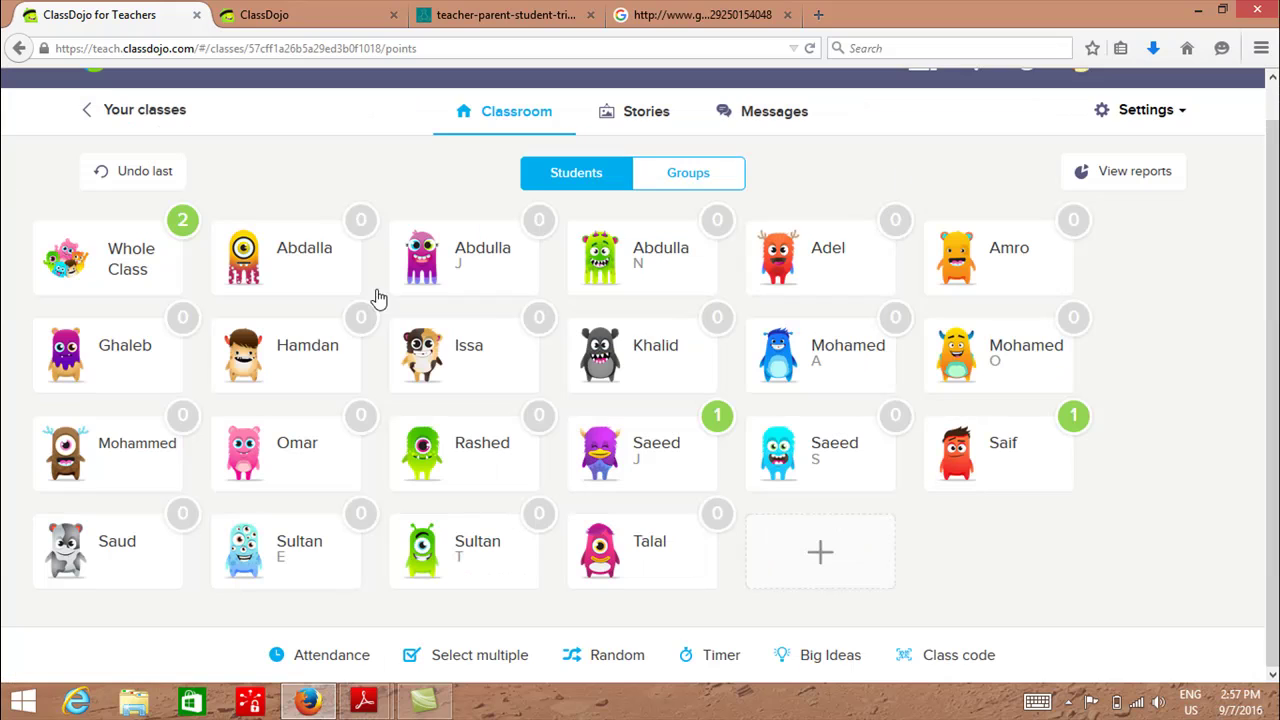
{"action": "left_click", "coordinate": [92, 265]}
{"action": "left_click", "coordinate": [600, 376]}
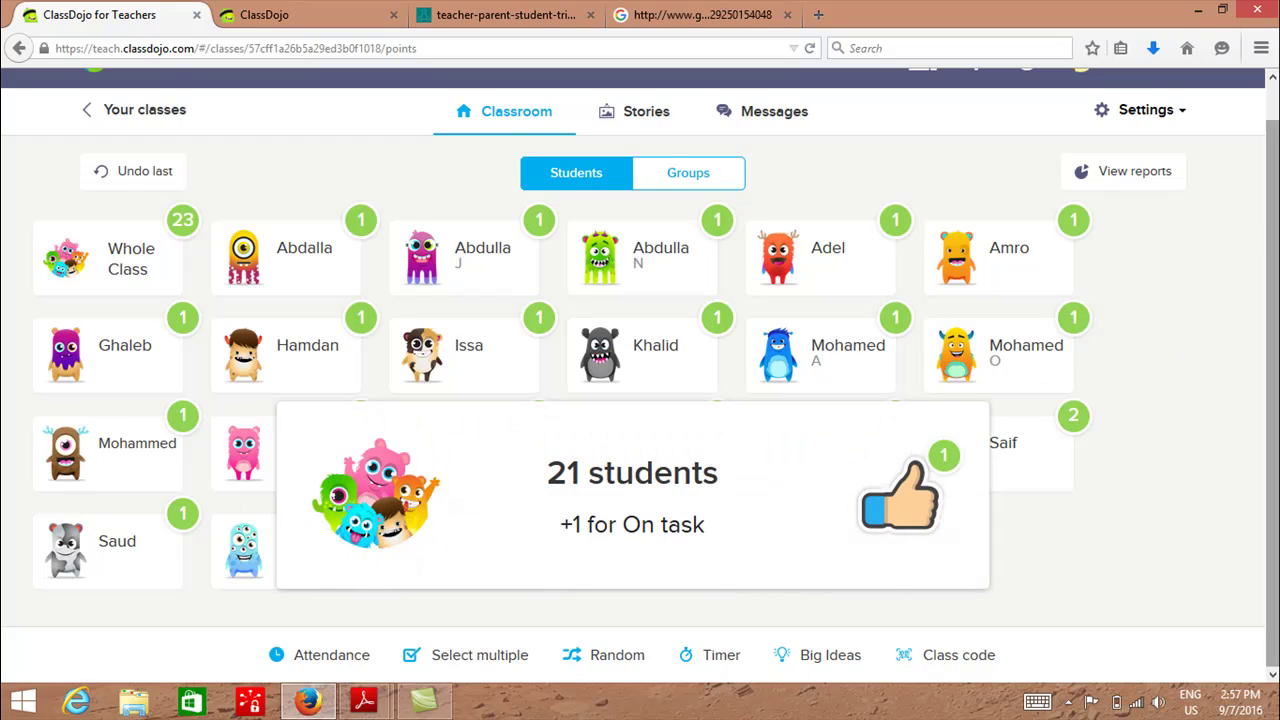
{"action": "scroll", "coordinate": [1177, 354], "scroll_direction": "up", "scroll_amount": 1}
{"action": "scroll", "coordinate": [640, 368], "scroll_direction": "down", "scroll_amount": 1}
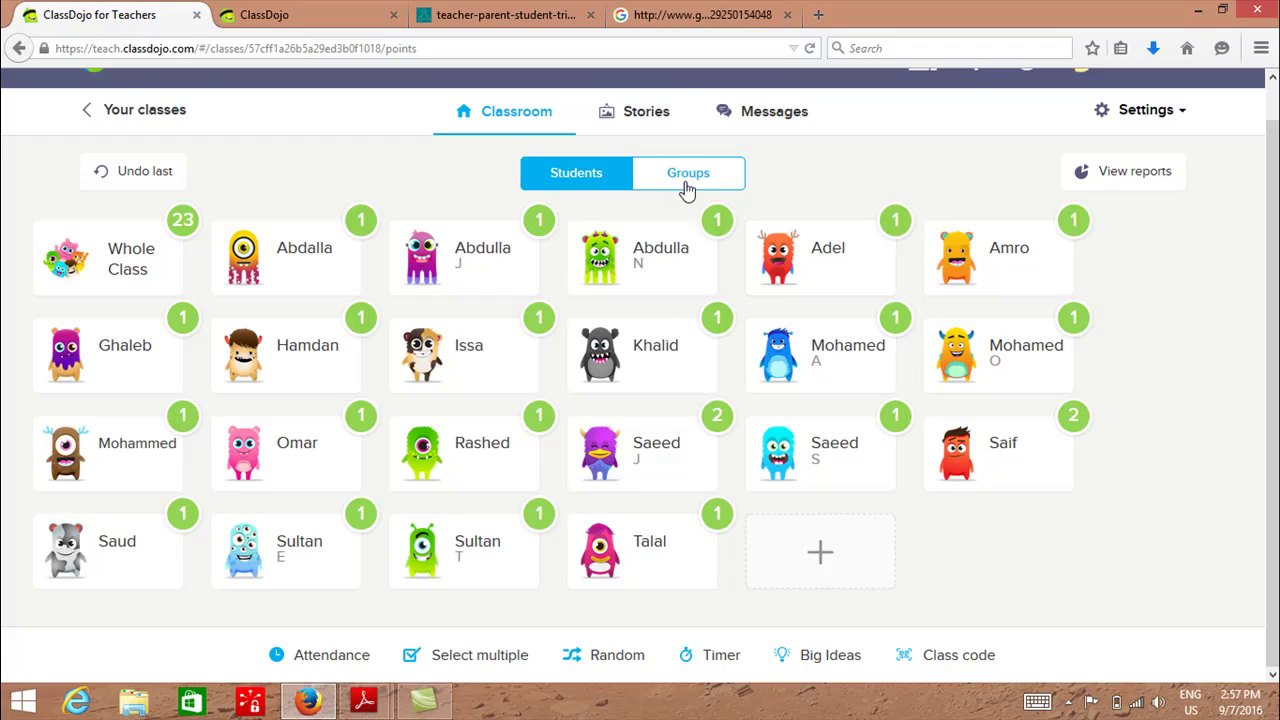
{"action": "left_click", "coordinate": [645, 118]}
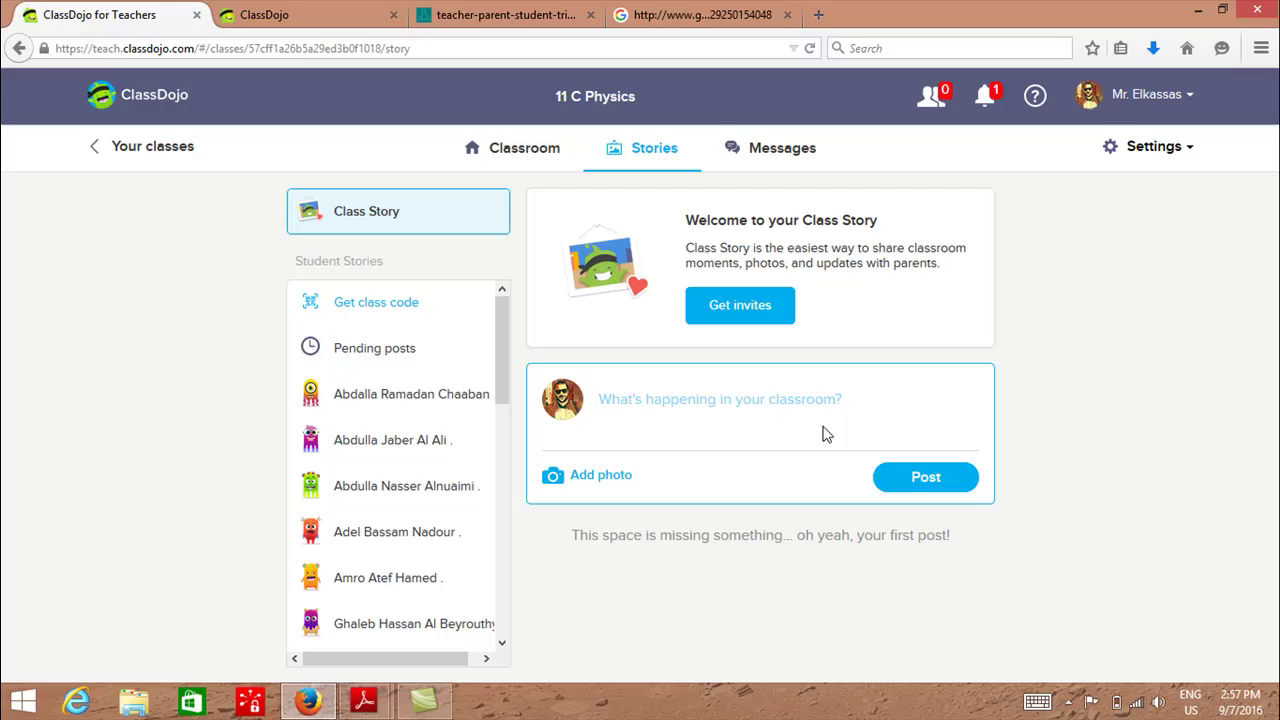
- Click into the new story post box, then switch to the Messages page's parents list
{"action": "left_click", "coordinate": [731, 405]}
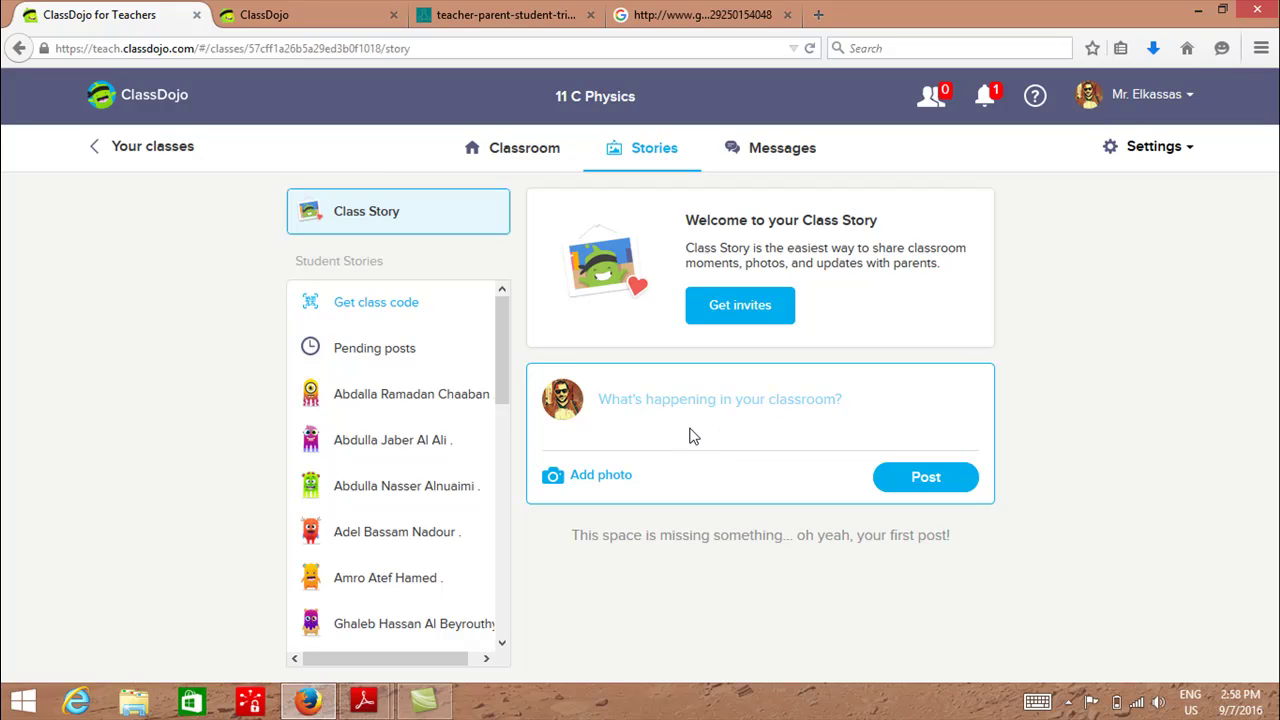
{"action": "left_click", "coordinate": [762, 150]}
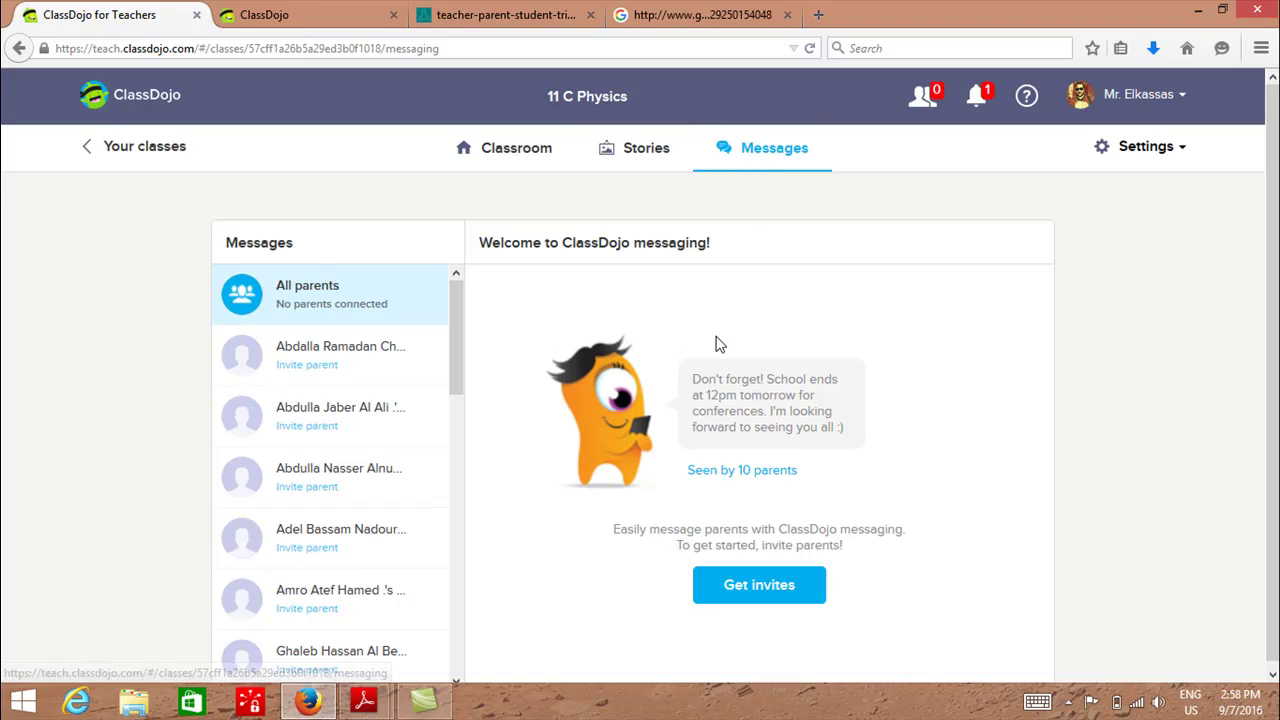
- Scroll the Messages parents list, then go back to the 11 C Physics classroom grid showing 23 whole-class points
{"action": "mouse_move", "coordinate": [456, 323]}
{"action": "left_mouse_down"}
{"action": "mouse_move", "coordinate": [439, 583]}
{"action": "mouse_move", "coordinate": [425, 403]}
{"action": "mouse_move", "coordinate": [455, 285]}
{"action": "left_mouse_up"}
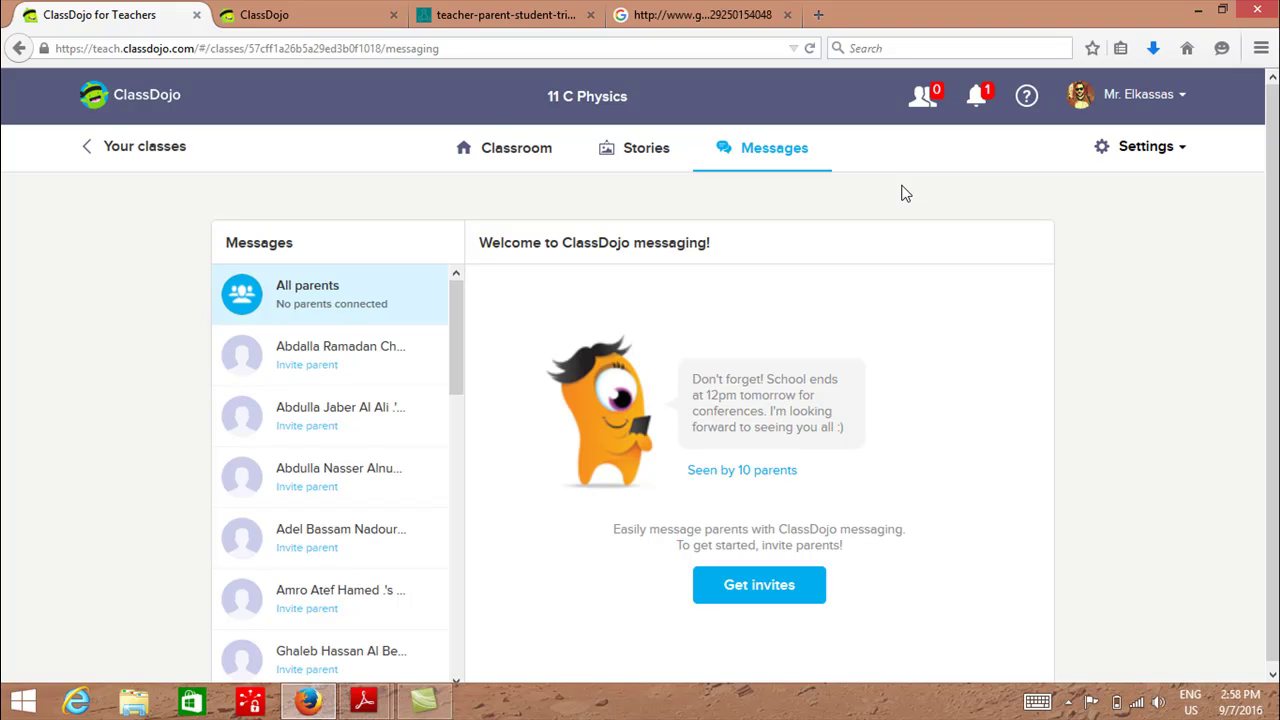
{"action": "left_click", "coordinate": [485, 160]}
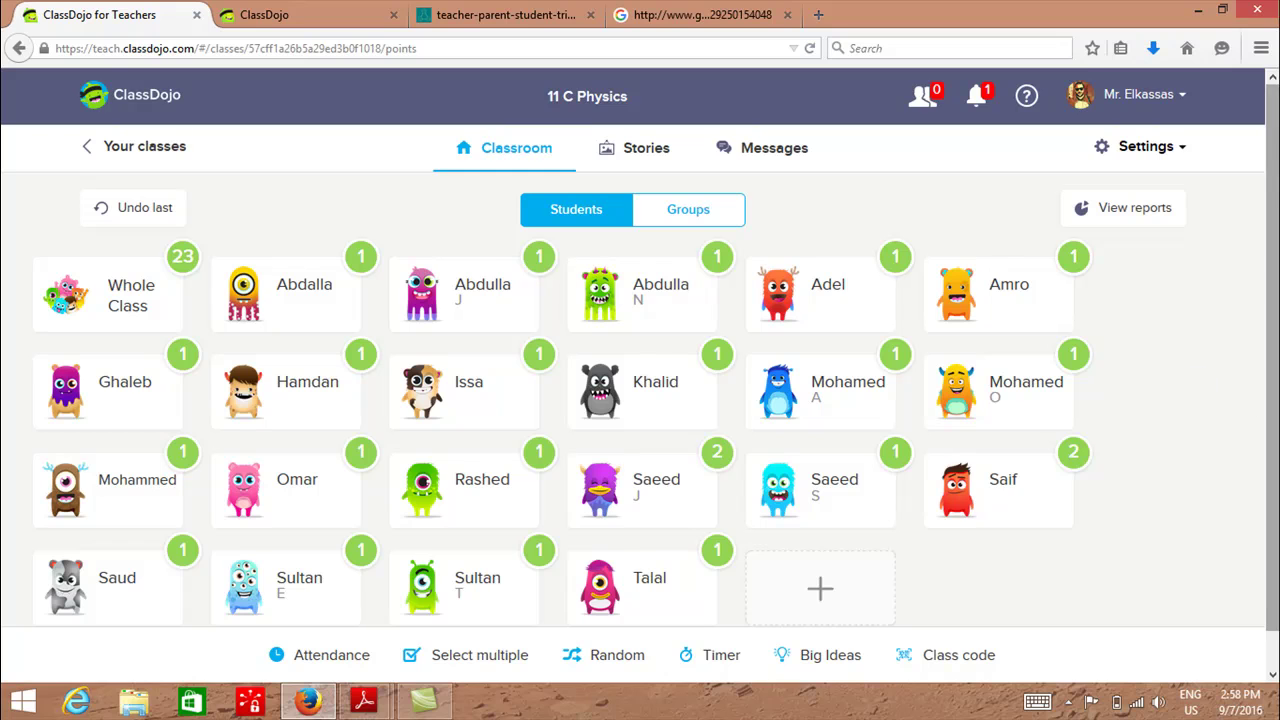
{"action": "scroll", "coordinate": [1255, 404], "scroll_direction": "down", "scroll_amount": 1}
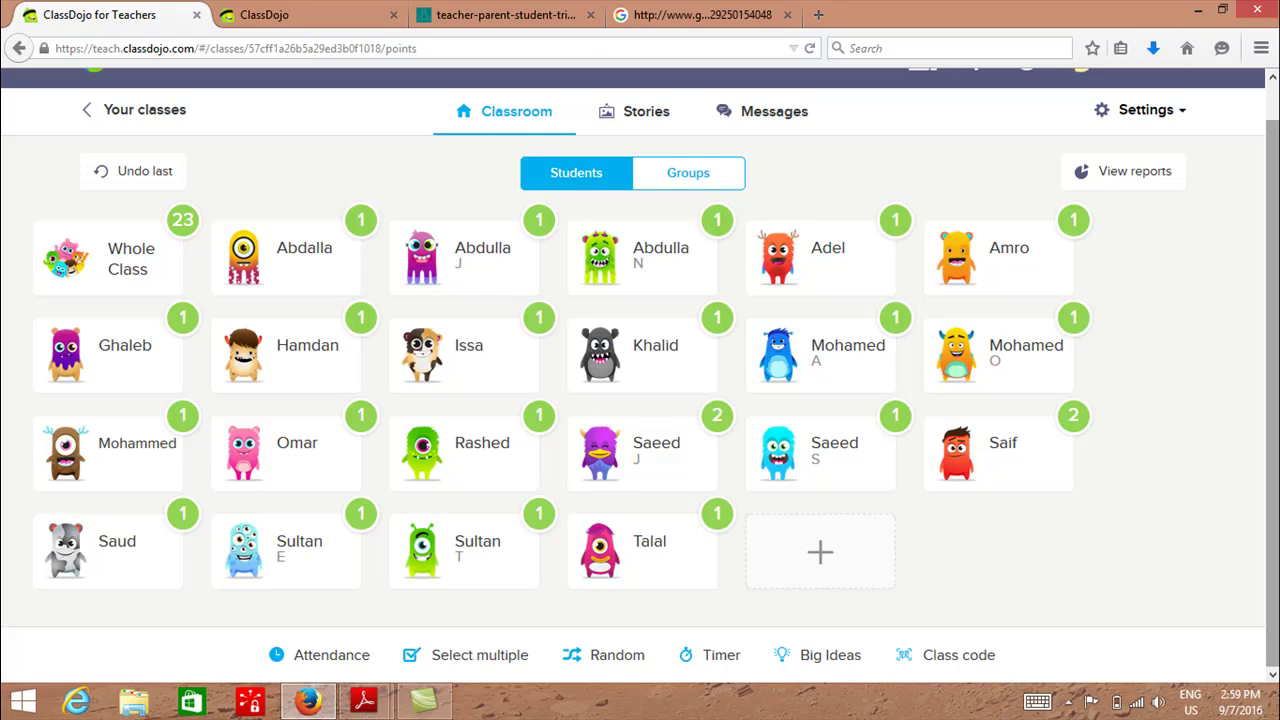
{"action": "scroll", "coordinate": [640, 370], "scroll_direction": "up", "scroll_amount": 2}
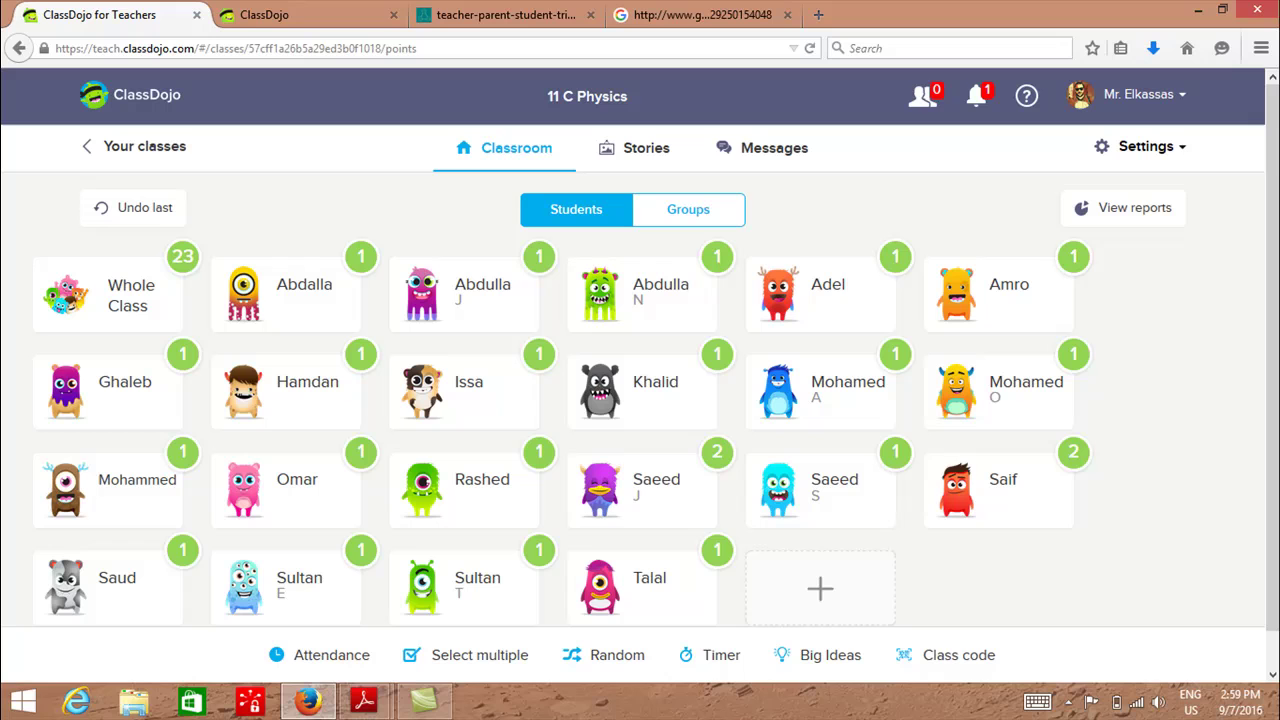